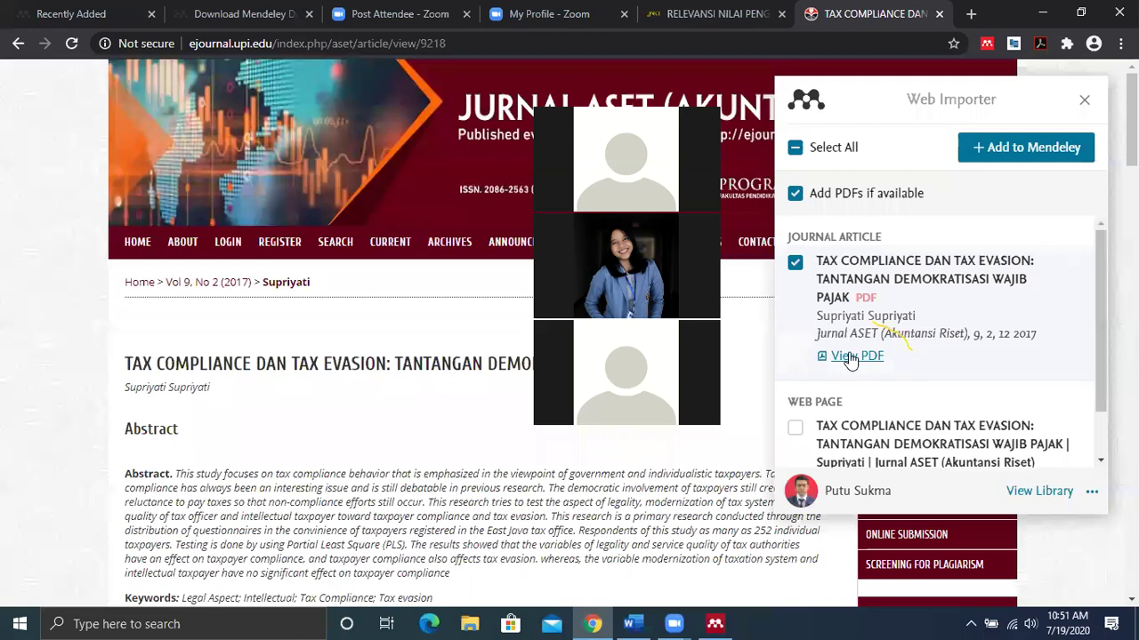
Add the journal article "TAX COMPLIANCE DAN TAX EVASION" with its PDF to the Mendeley library and close the Web Importer
{"action": "left_click", "coordinate": [1033, 153]}
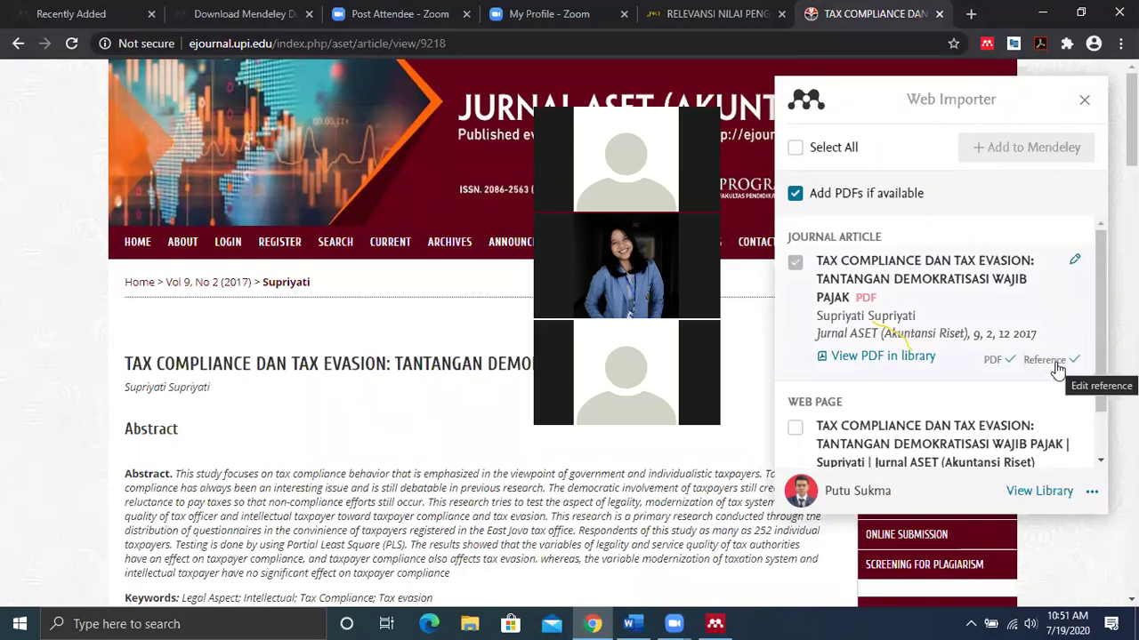
{"action": "left_click", "coordinate": [1085, 102]}
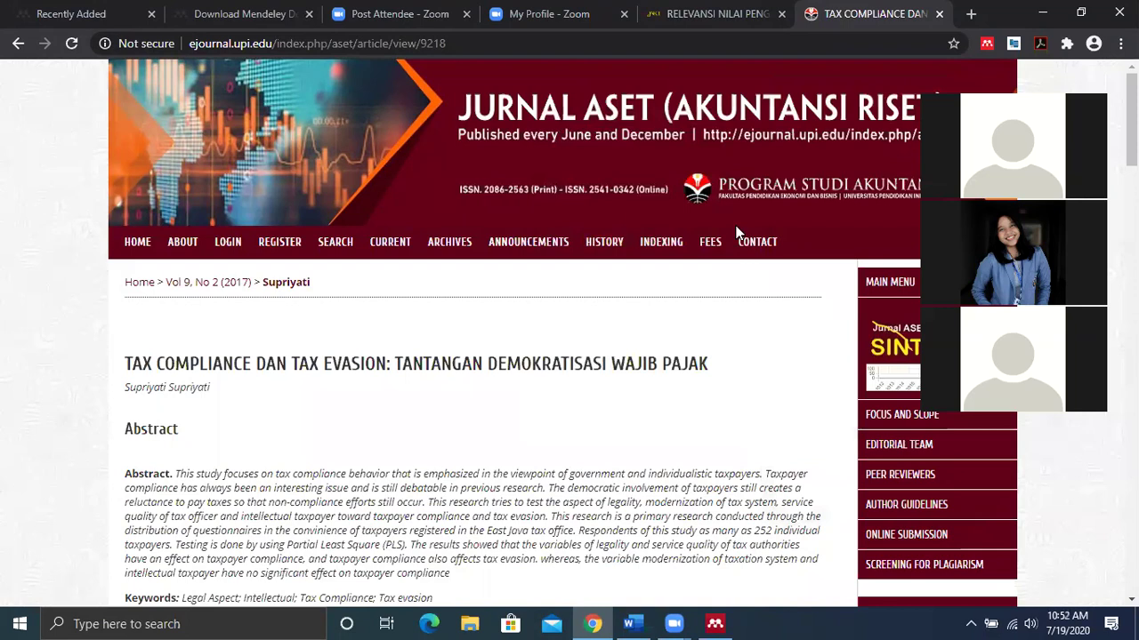
Check All Documents and Recently Added in the Mendeley web library for the tax compliance article and show its details
{"action": "left_click", "coordinate": [94, 14]}
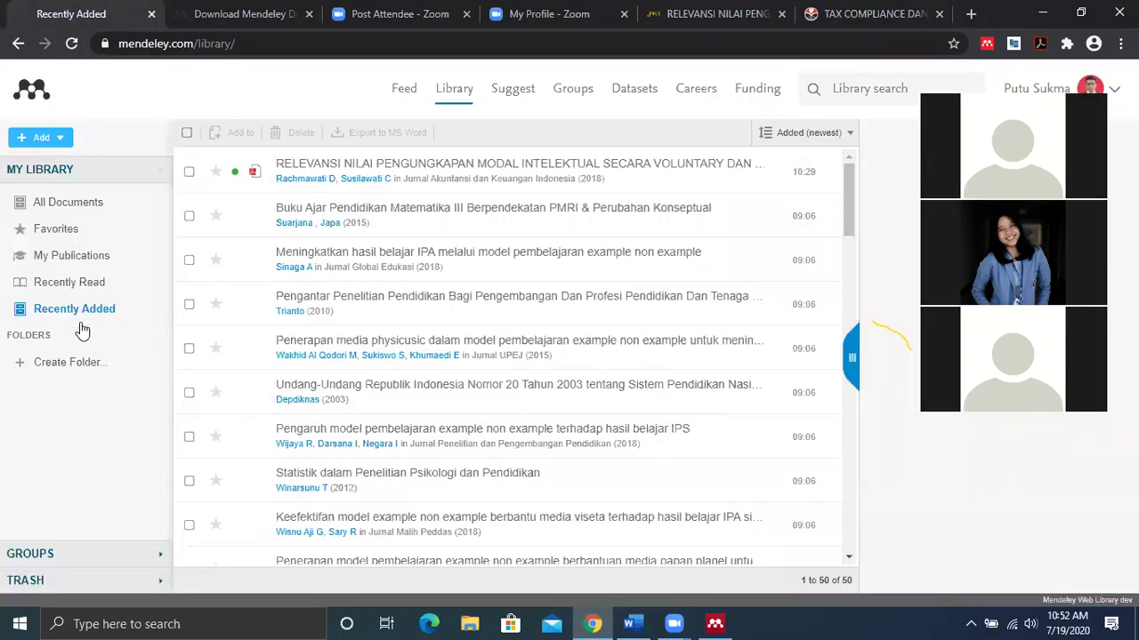
{"action": "left_click", "coordinate": [77, 204]}
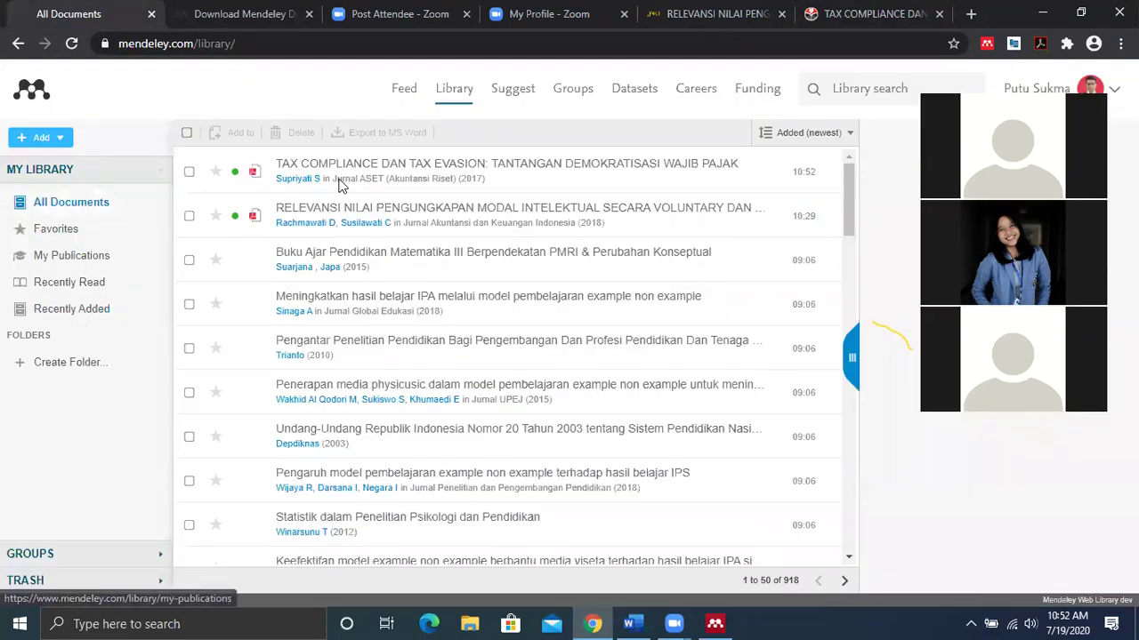
{"action": "left_click", "coordinate": [75, 310]}
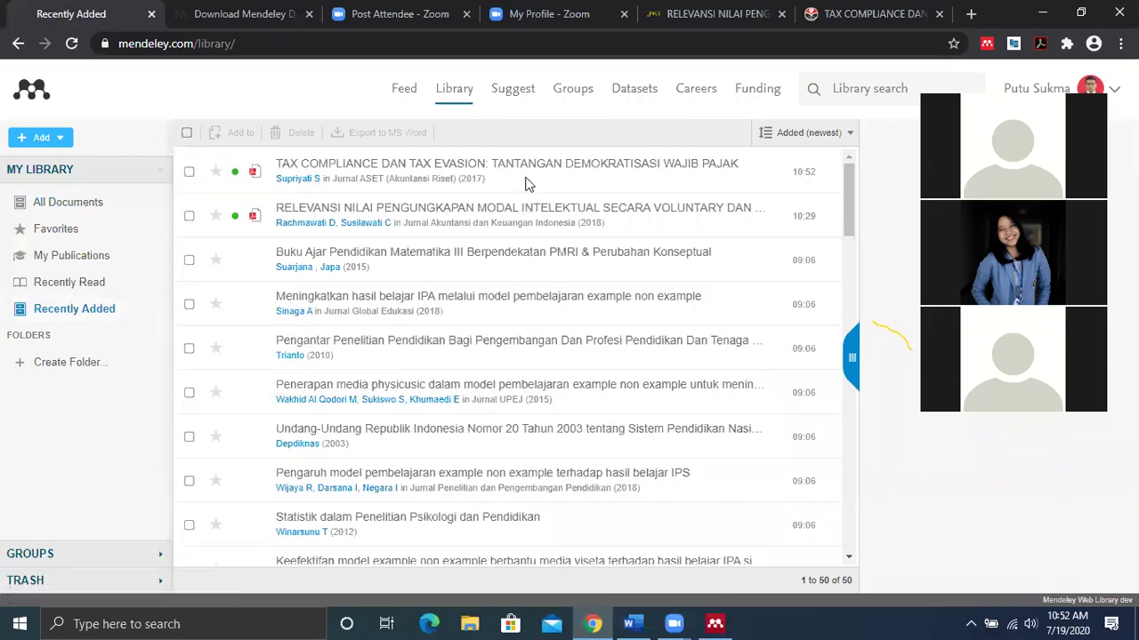
{"action": "left_click", "coordinate": [532, 162]}
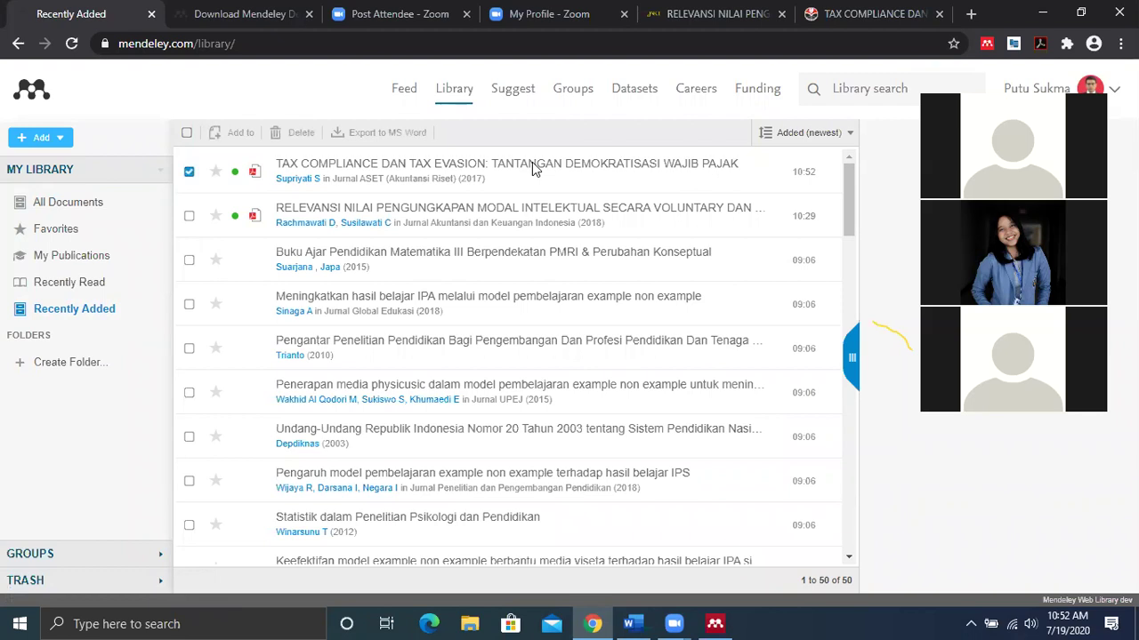
{"action": "left_click", "coordinate": [836, 25]}
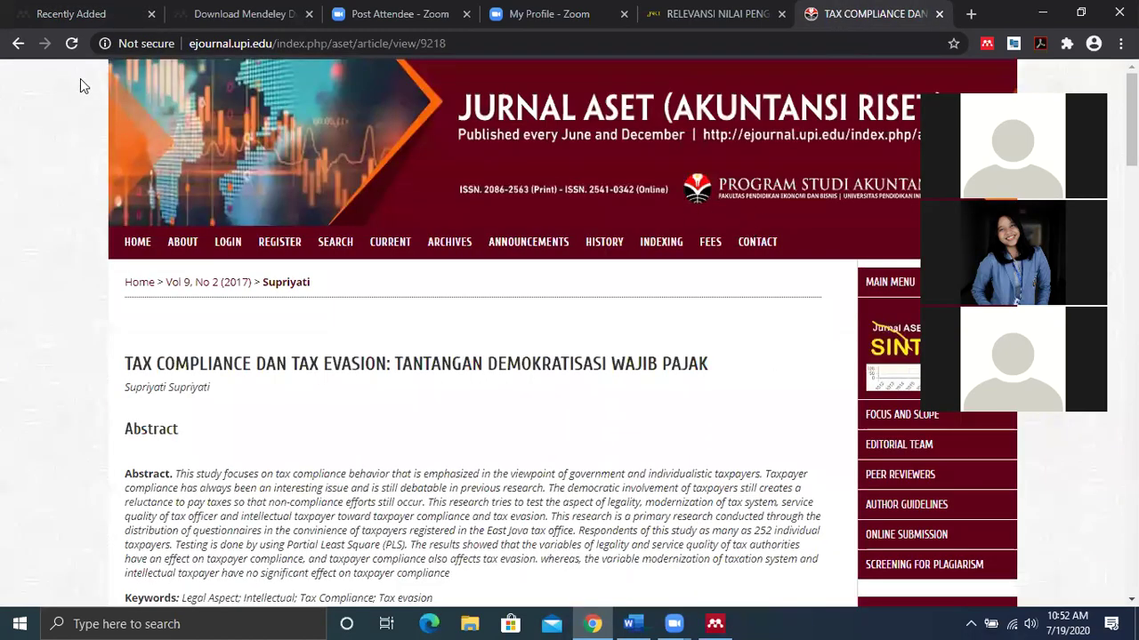
{"action": "left_click", "coordinate": [87, 16]}
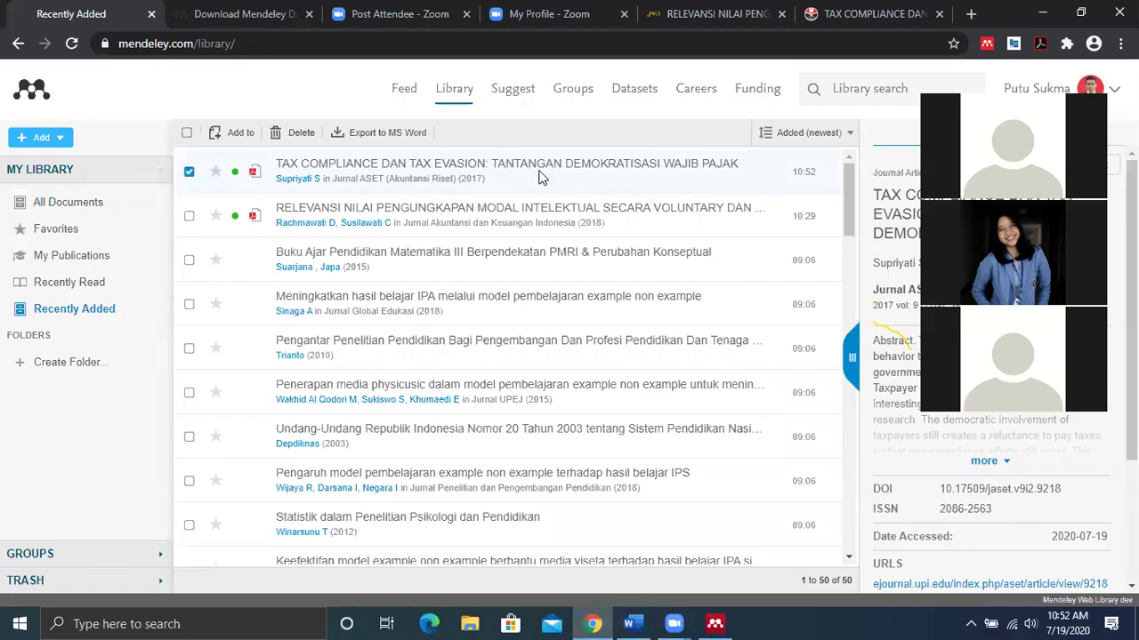
Switch to Mendeley Desktop, sync the library, and show the details of the recently added tax compliance article
{"action": "mouse_move", "coordinate": [718, 623]}
{"action": "left_click", "coordinate": [715, 624]}
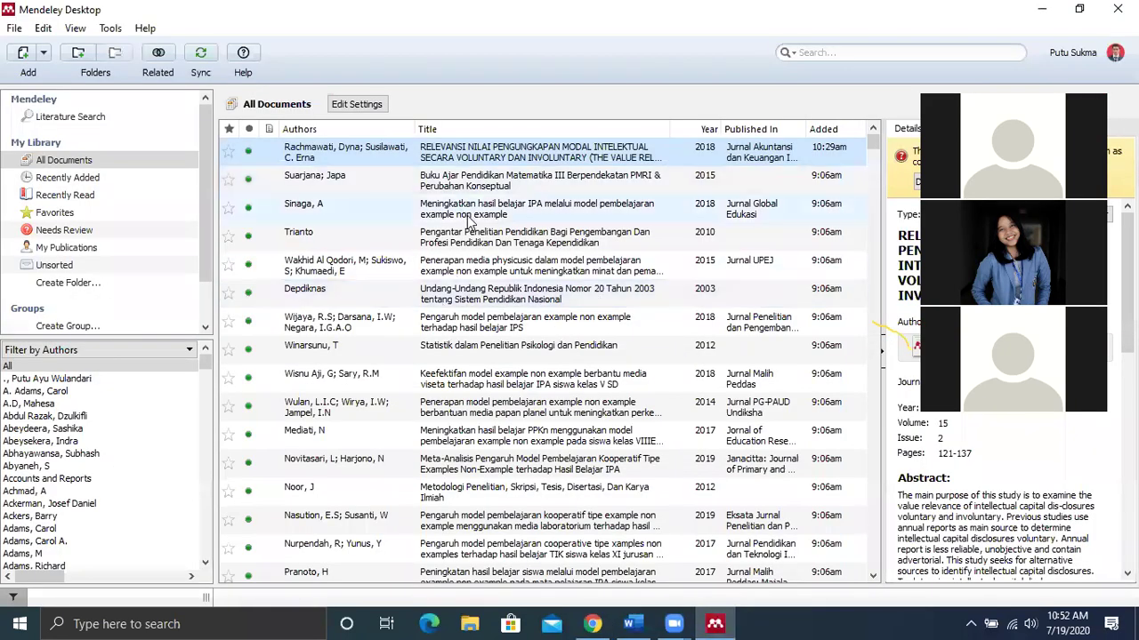
{"action": "left_click", "coordinate": [200, 56]}
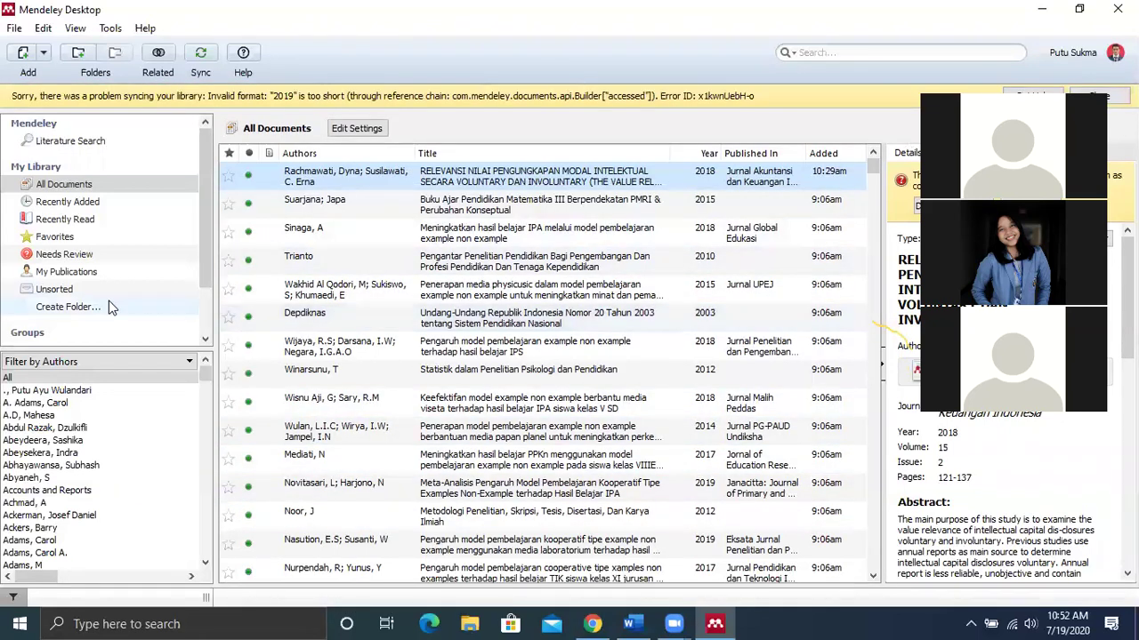
{"action": "left_click", "coordinate": [79, 205]}
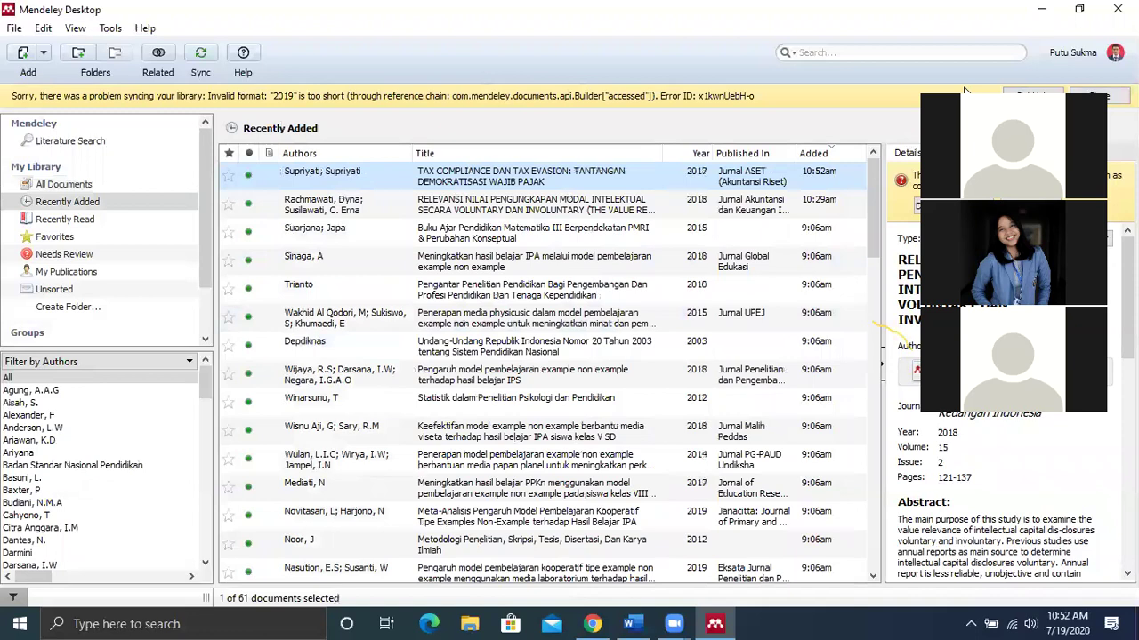
{"action": "scroll", "coordinate": [1023, 355], "scroll_direction": "down", "scroll_amount": 10}
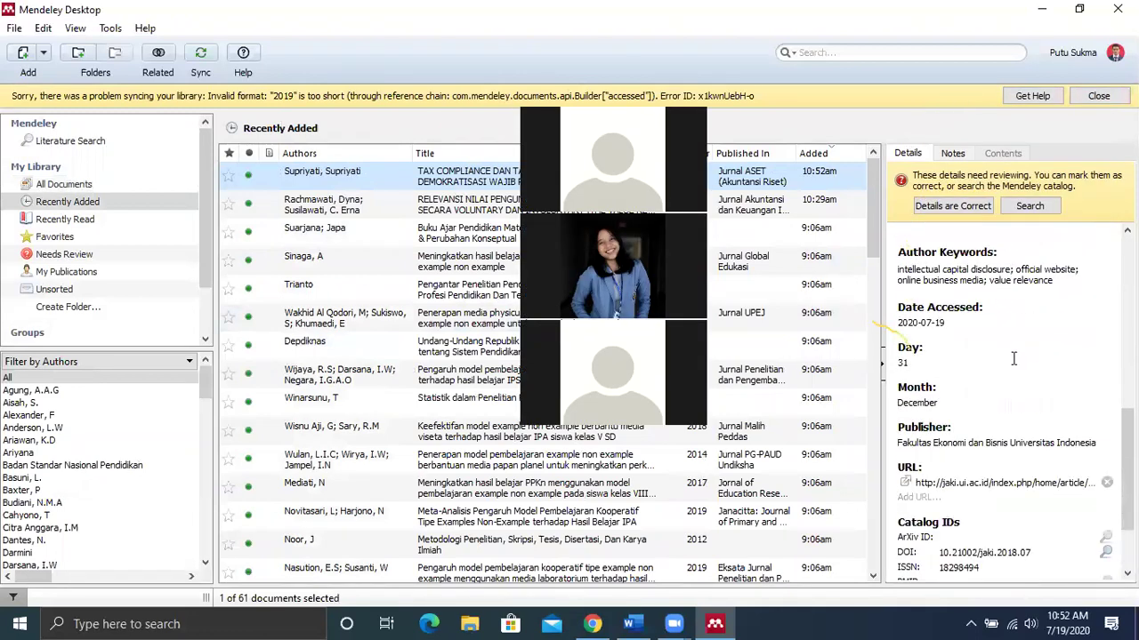
{"action": "scroll", "coordinate": [1034, 428], "scroll_direction": "up", "scroll_amount": 10}
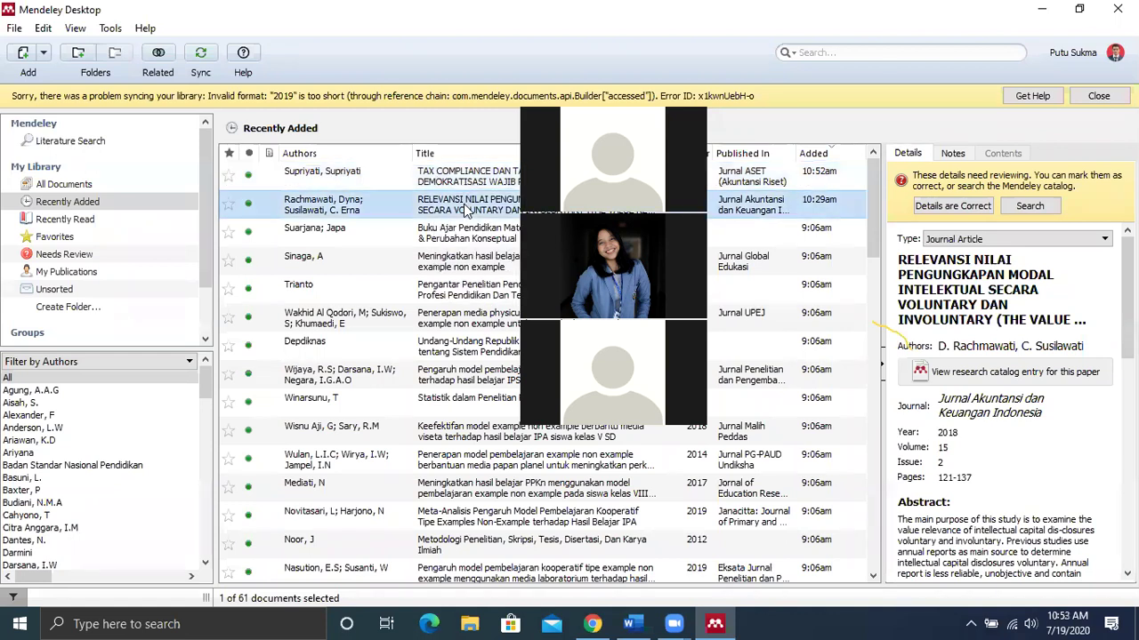
{"action": "left_click", "coordinate": [466, 173]}
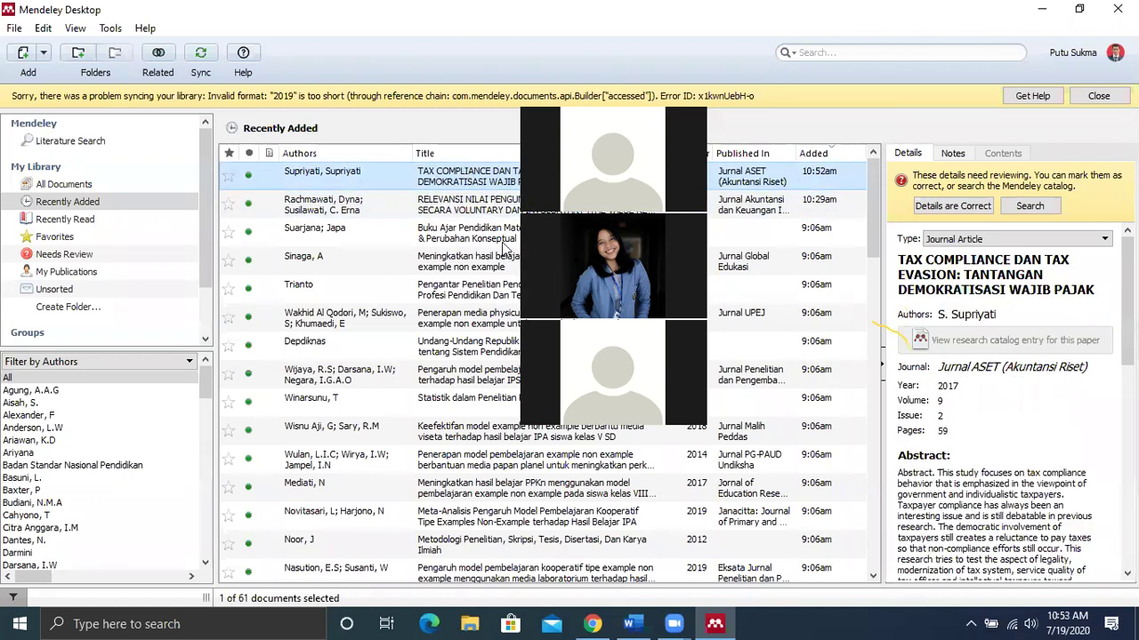
Switch to the Word document and add the text "Pajak sangat berguna" at the end of the paragraph
{"action": "left_click", "coordinate": [628, 624]}
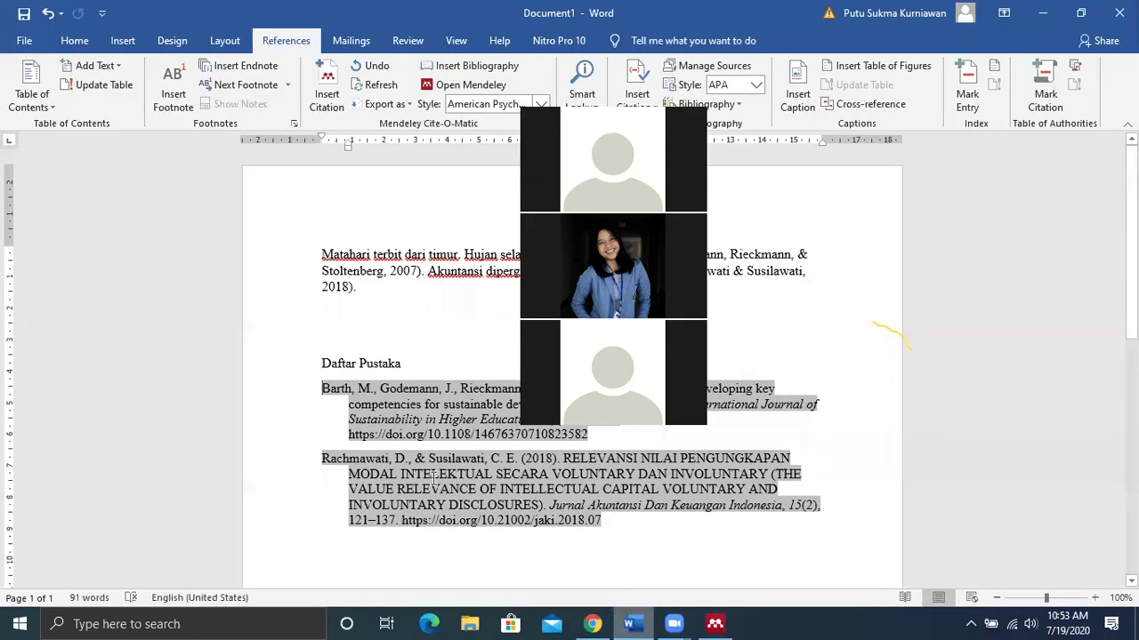
{"action": "type", "text": "Pajak sangat berguna"}
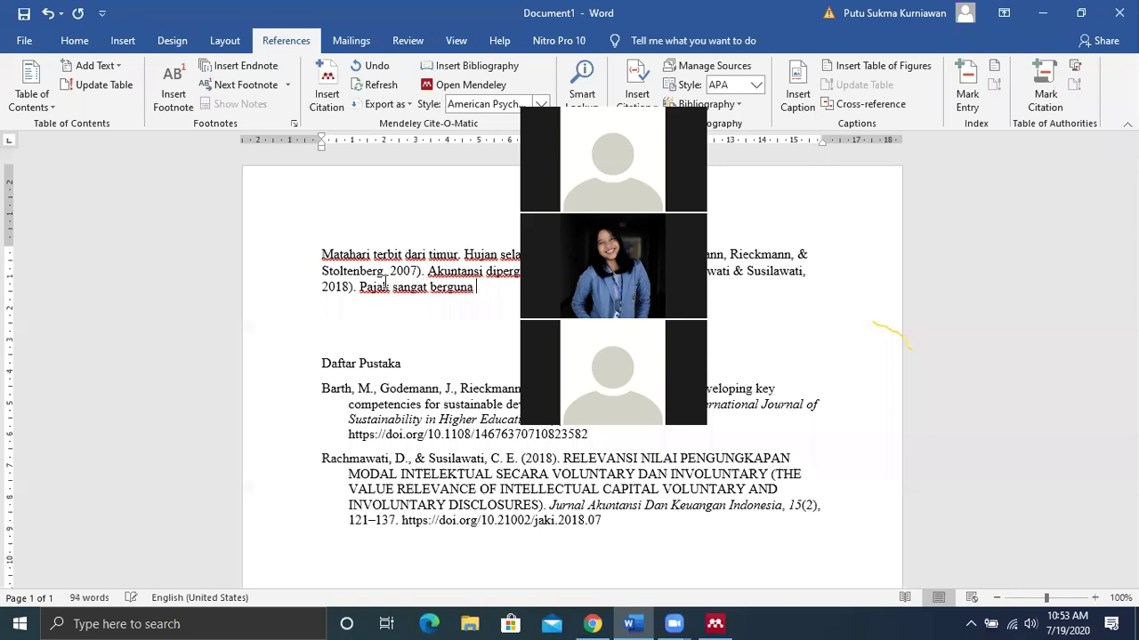
{"action": "key", "text": "BackSpace"}
{"action": "key", "text": "BackSpace"}
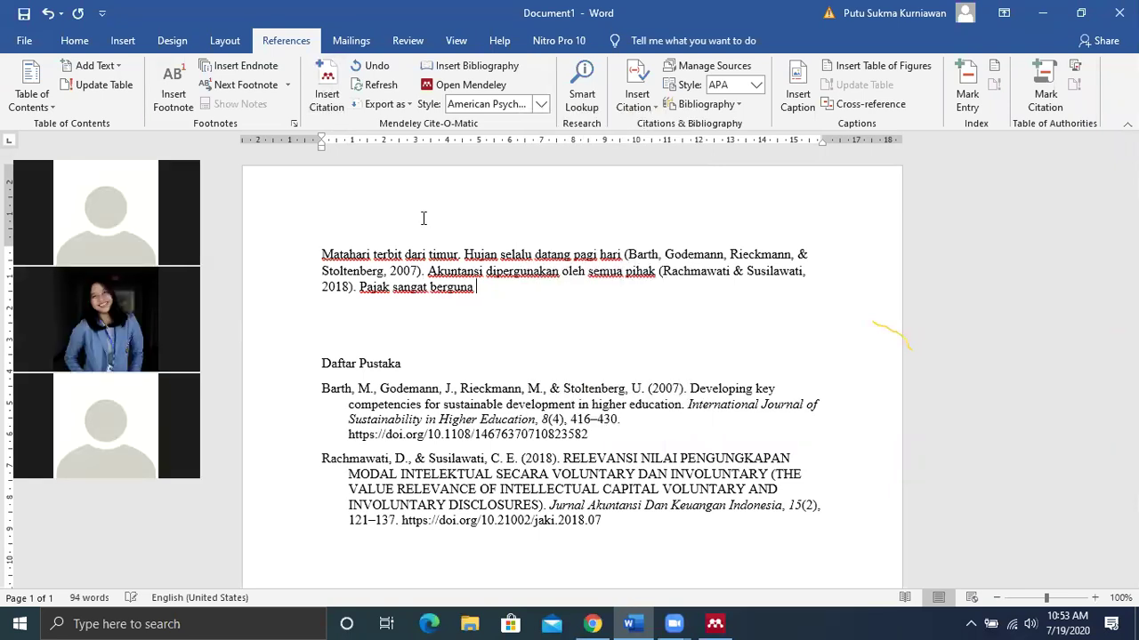
Insert a Mendeley citation of the 2017 tax compliance article after "Pajak sangat berguna" and end the sentence with a period
{"action": "left_click", "coordinate": [326, 92]}
{"action": "type", "text": "su"}
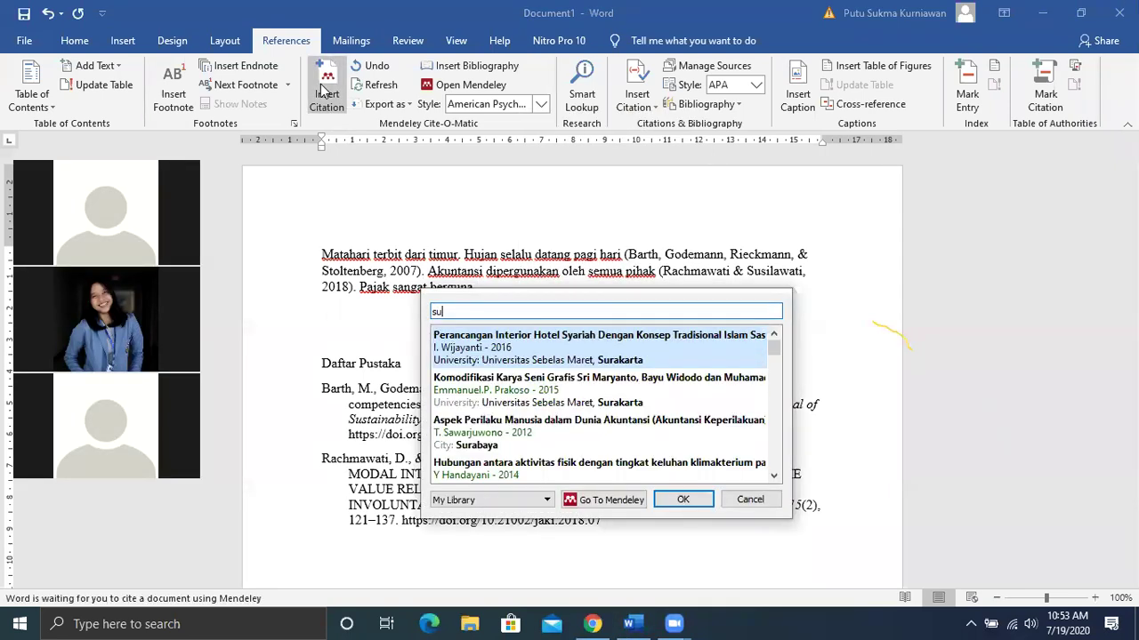
{"action": "type", "text": "pri"}
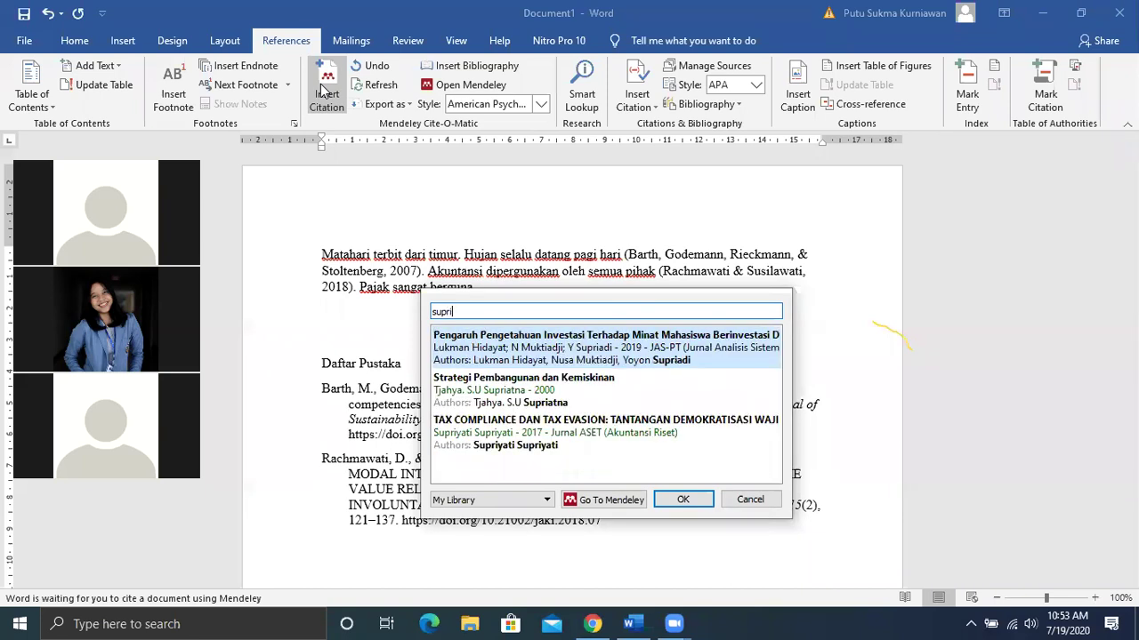
{"action": "left_click", "coordinate": [602, 433]}
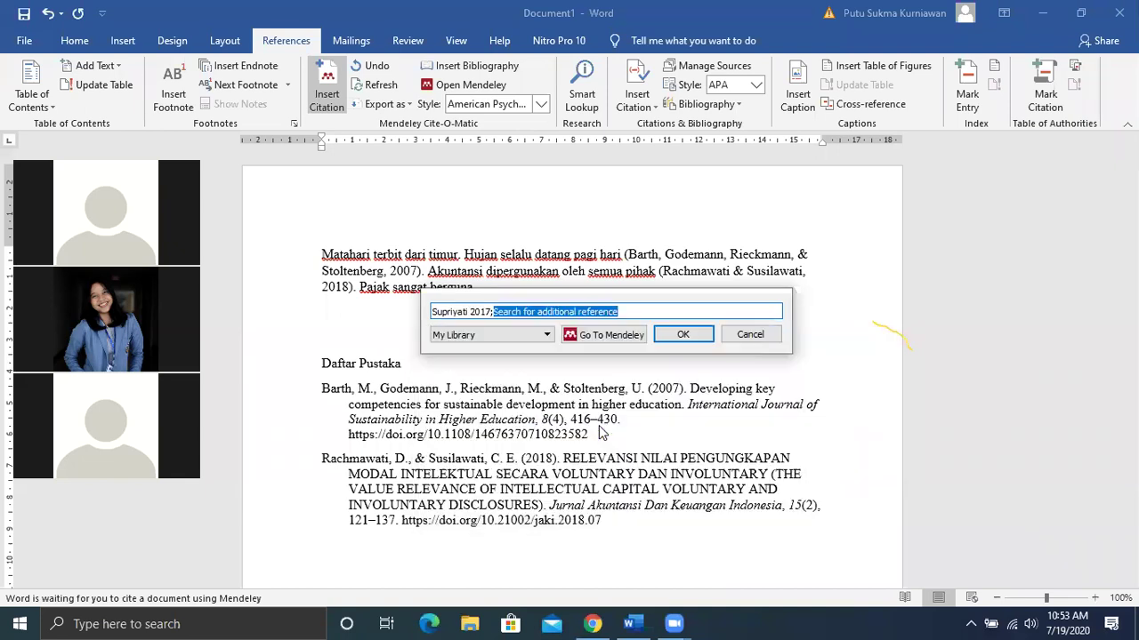
{"action": "left_click", "coordinate": [683, 335]}
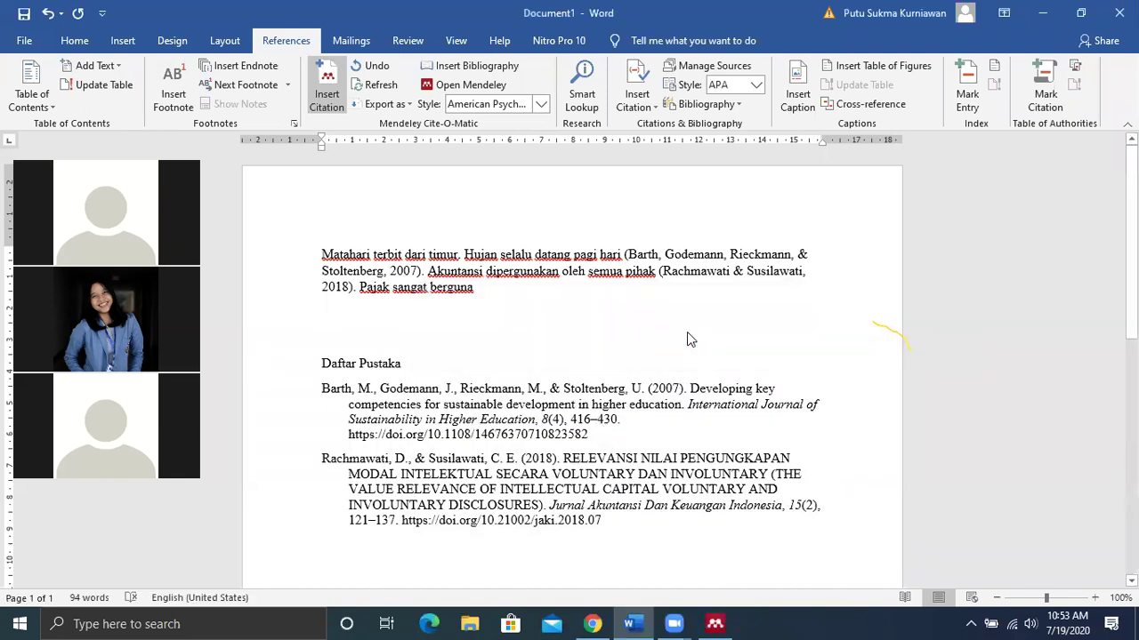
{"action": "scroll", "coordinate": [586, 294], "scroll_direction": "down", "scroll_amount": 1}
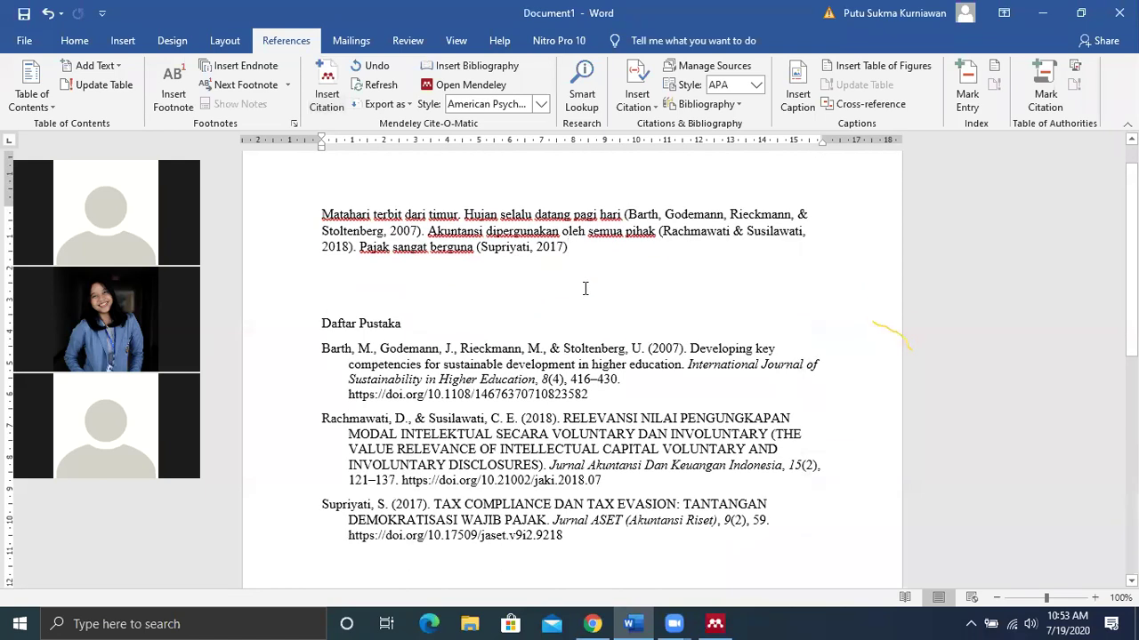
{"action": "type", "text": "."}
Delete the whole reference list under "Daftar Pustaka" and insert the Mendeley bibliography again in its place
{"action": "left_click_drag", "start_coordinate": [320, 504], "coordinate": [610, 535]}
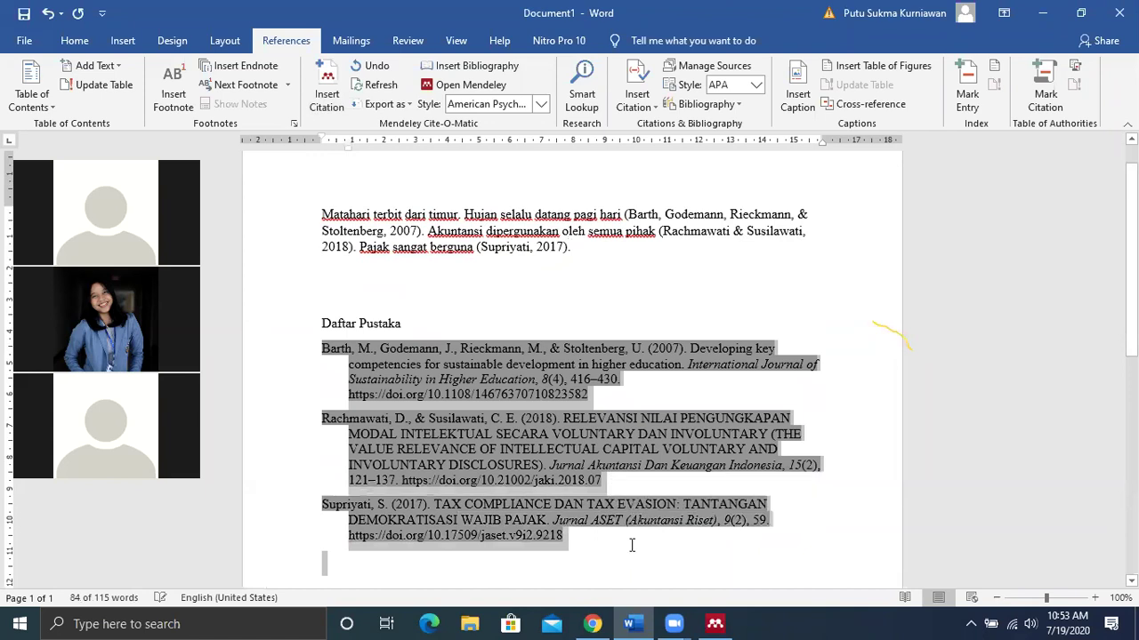
{"action": "left_click", "coordinate": [630, 542]}
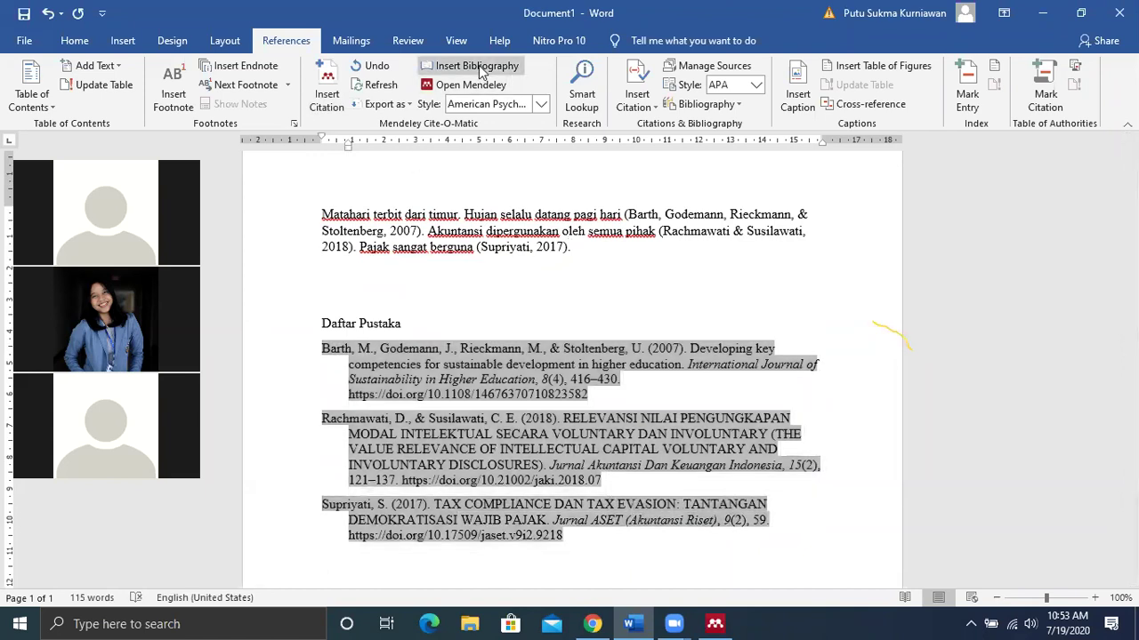
{"action": "left_click_drag", "start_coordinate": [585, 538], "coordinate": [305, 348]}
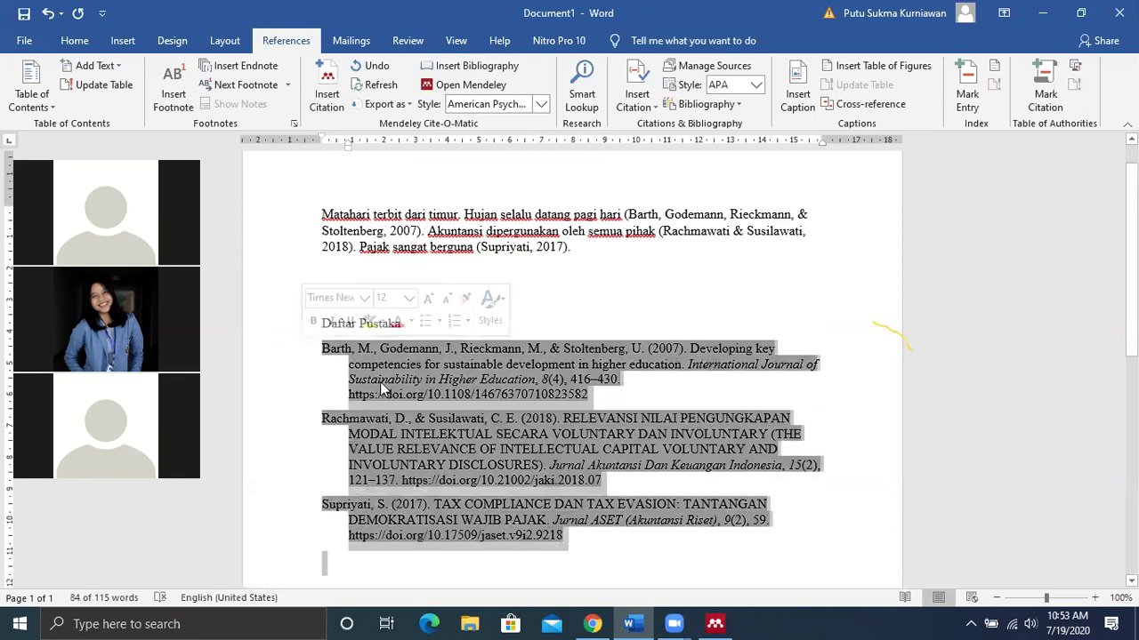
{"action": "key", "text": "Delete"}
{"action": "left_click", "coordinate": [476, 65]}
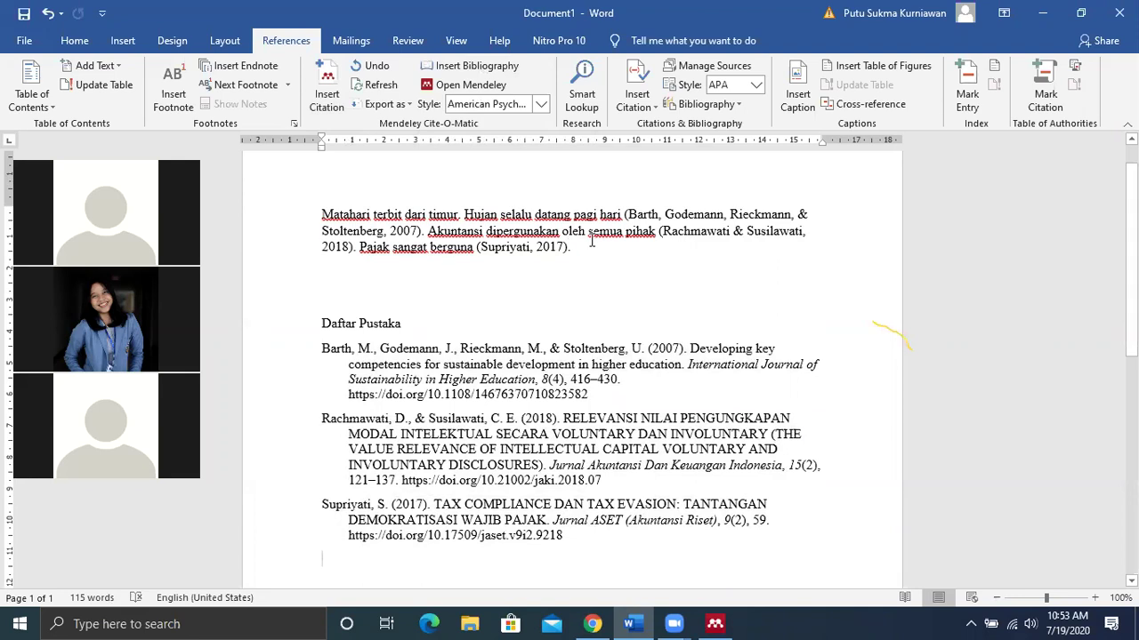
Switch to Chrome and return from the Jurnal ASET article page to the SINTA journal search results for "akuntansi"
{"action": "left_click", "coordinate": [592, 623]}
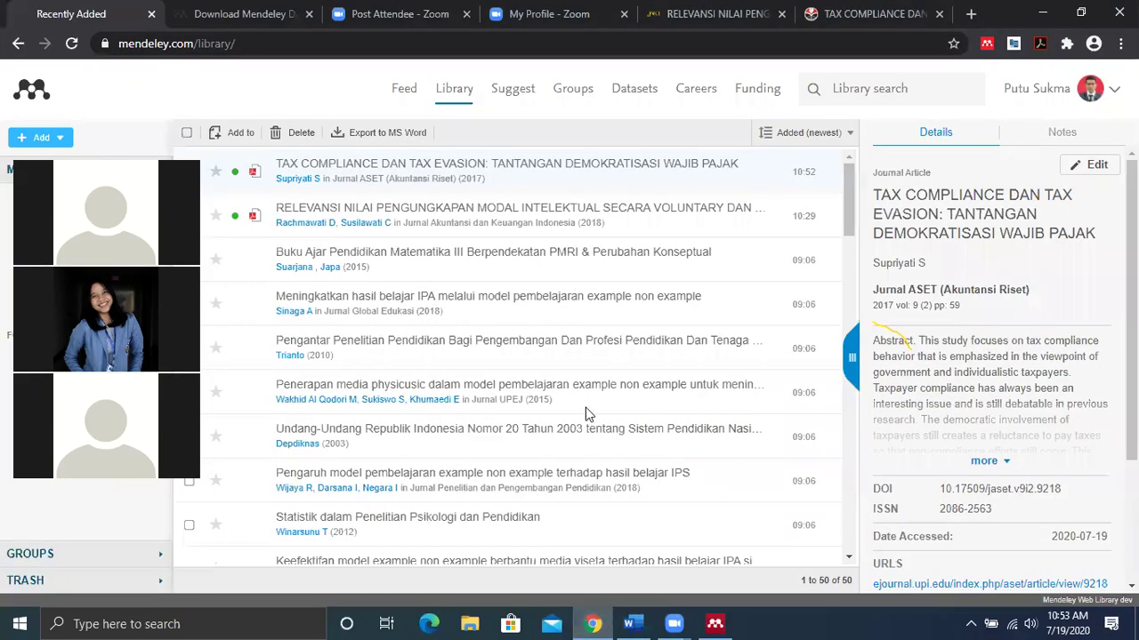
{"action": "left_click", "coordinate": [857, 15]}
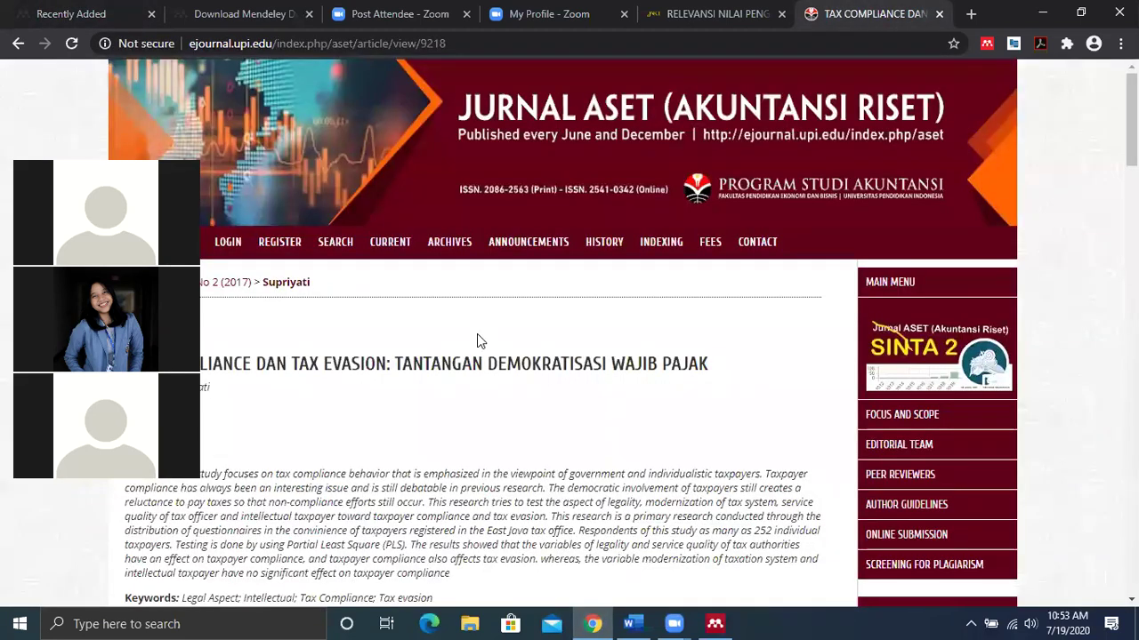
{"action": "left_click", "coordinate": [18, 42]}
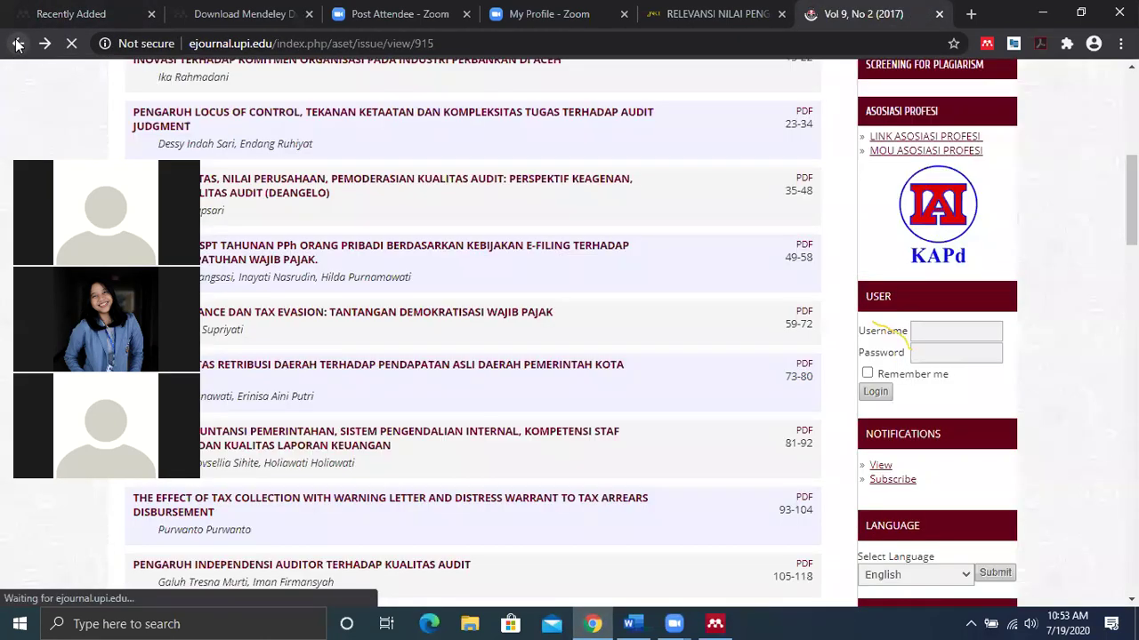
{"action": "left_click", "coordinate": [18, 43]}
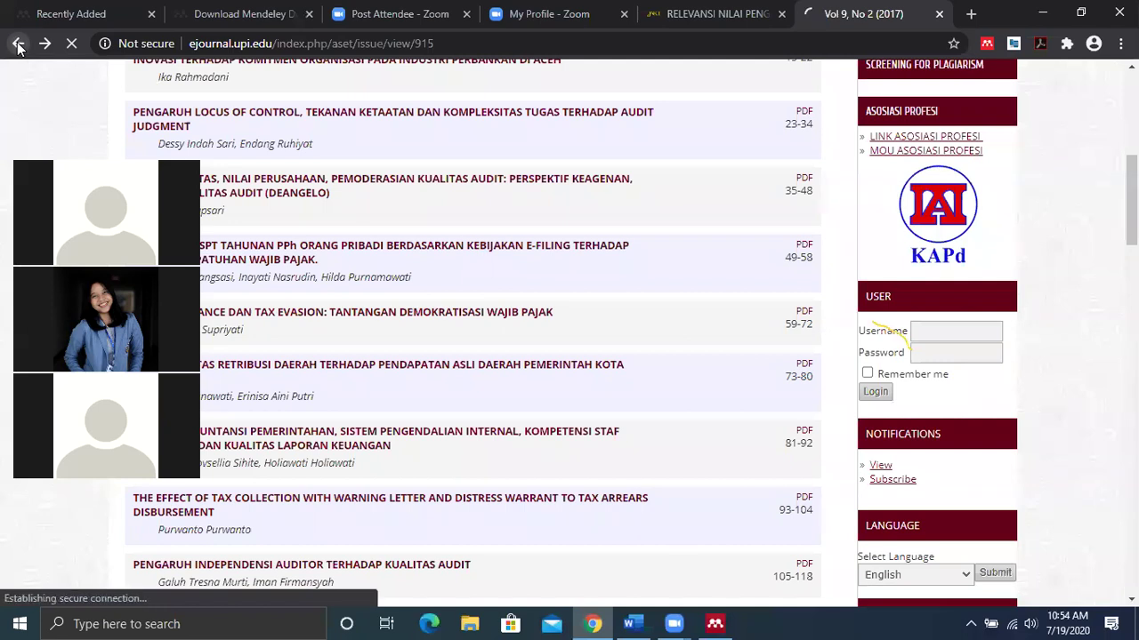
{"action": "left_click", "coordinate": [17, 42]}
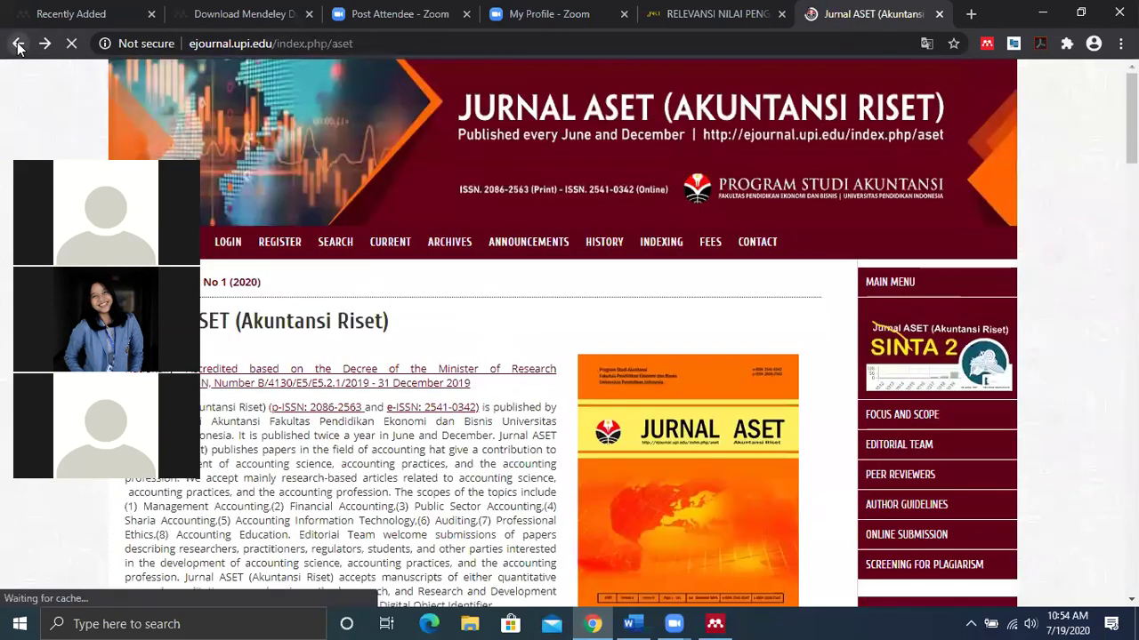
{"action": "left_click", "coordinate": [17, 43]}
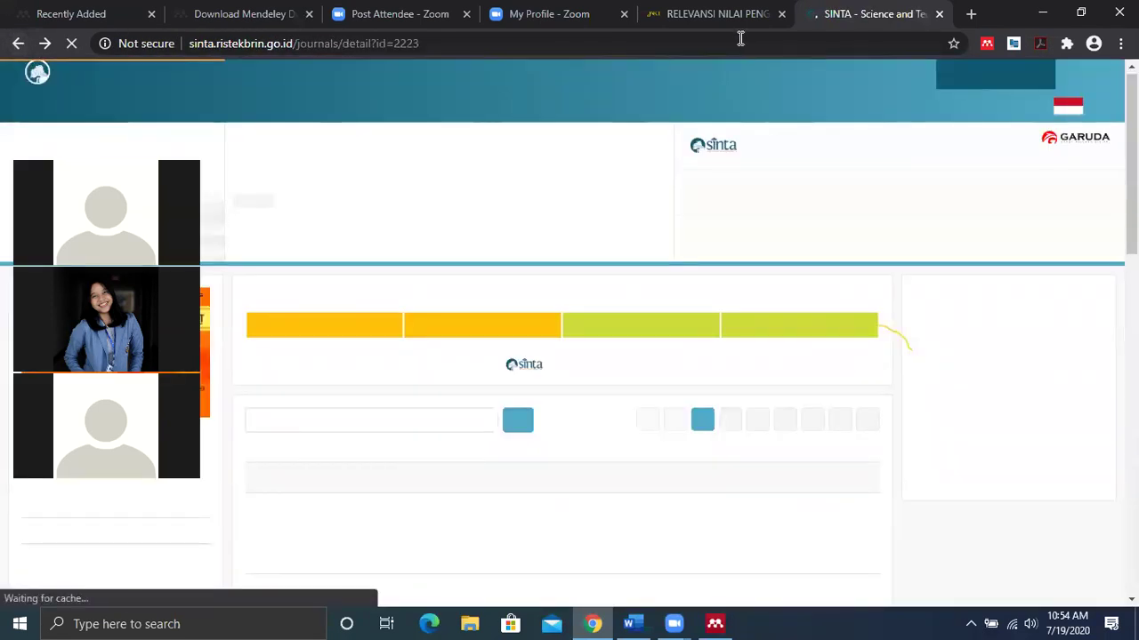
{"action": "left_click", "coordinate": [738, 14]}
{"action": "left_click", "coordinate": [820, 19]}
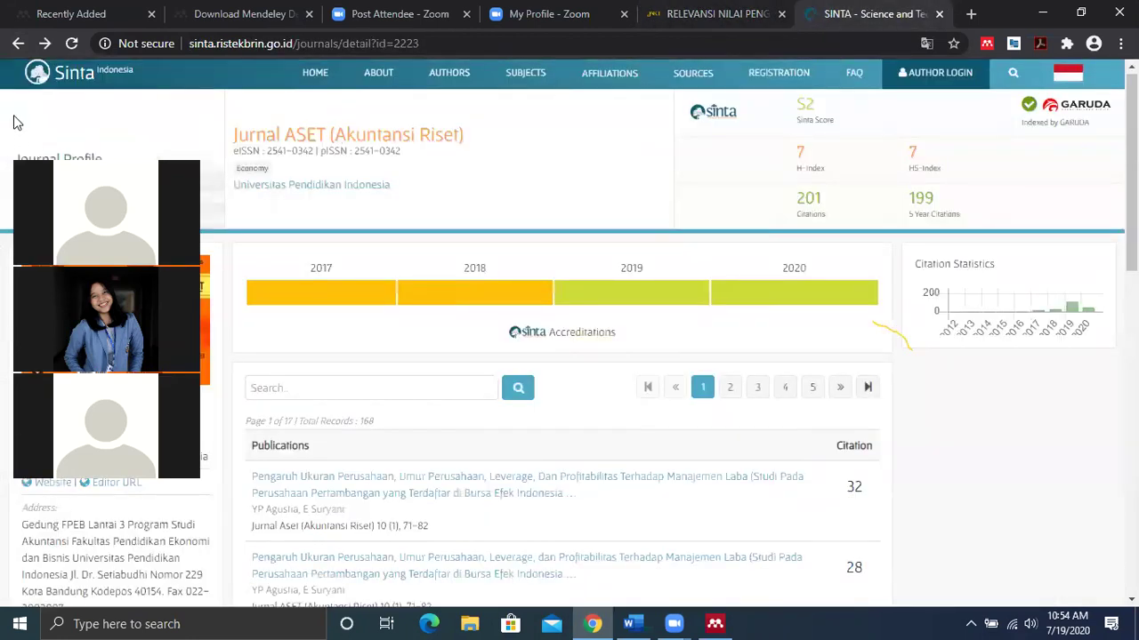
{"action": "left_click", "coordinate": [18, 43]}
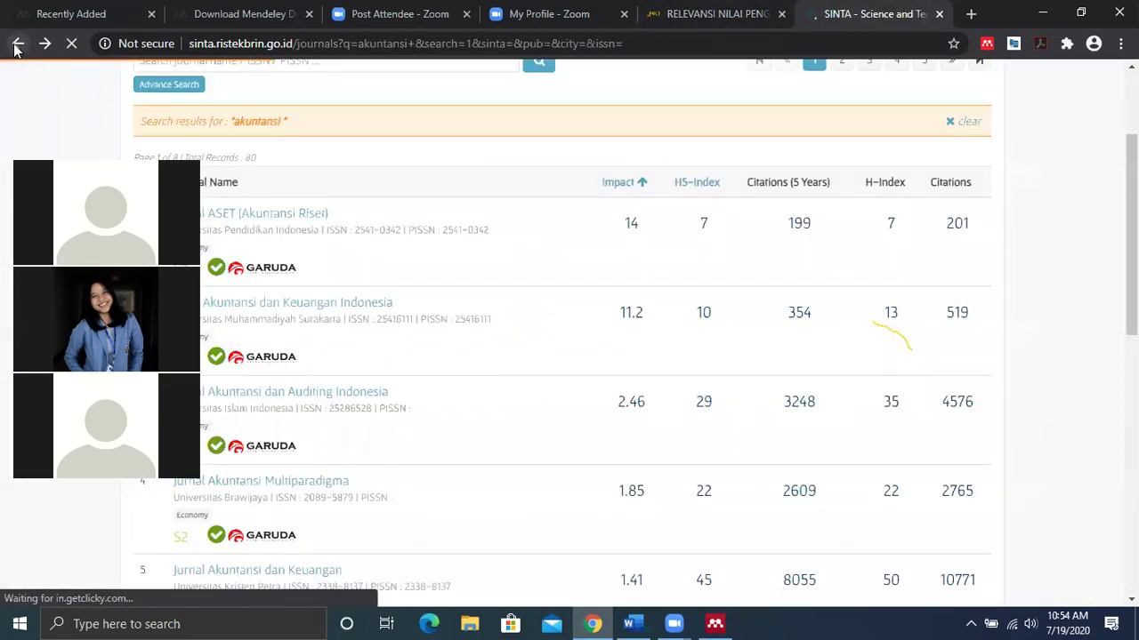
{"action": "scroll", "coordinate": [65, 101], "scroll_direction": "up", "scroll_amount": 2}
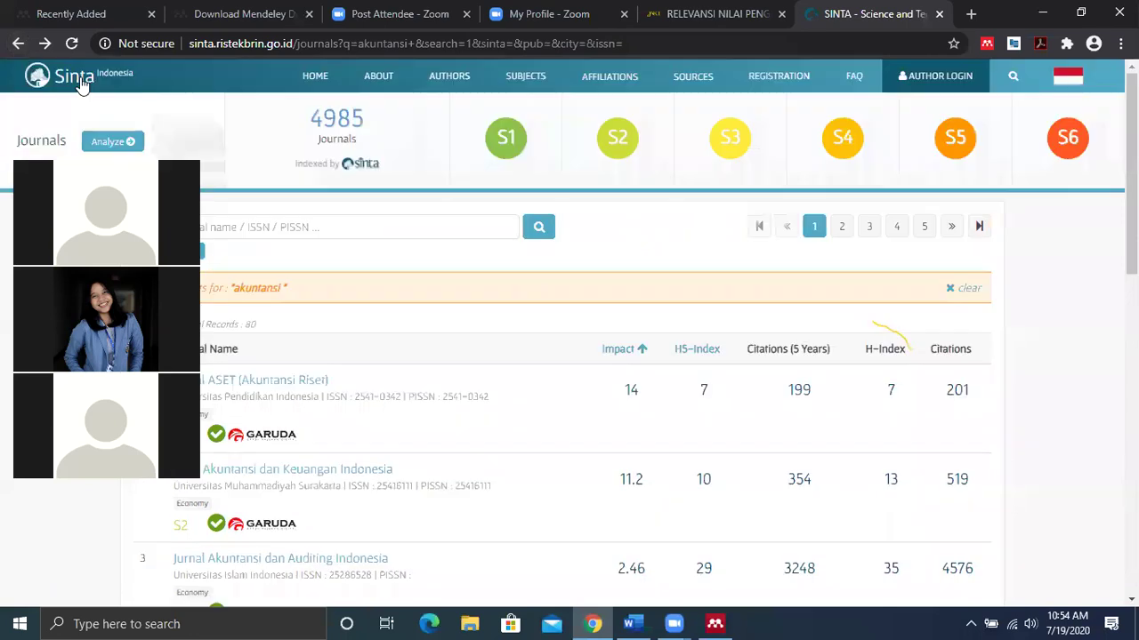
Go to the SINTA home page and open the full list of journals from its sources
{"action": "left_click", "coordinate": [76, 78]}
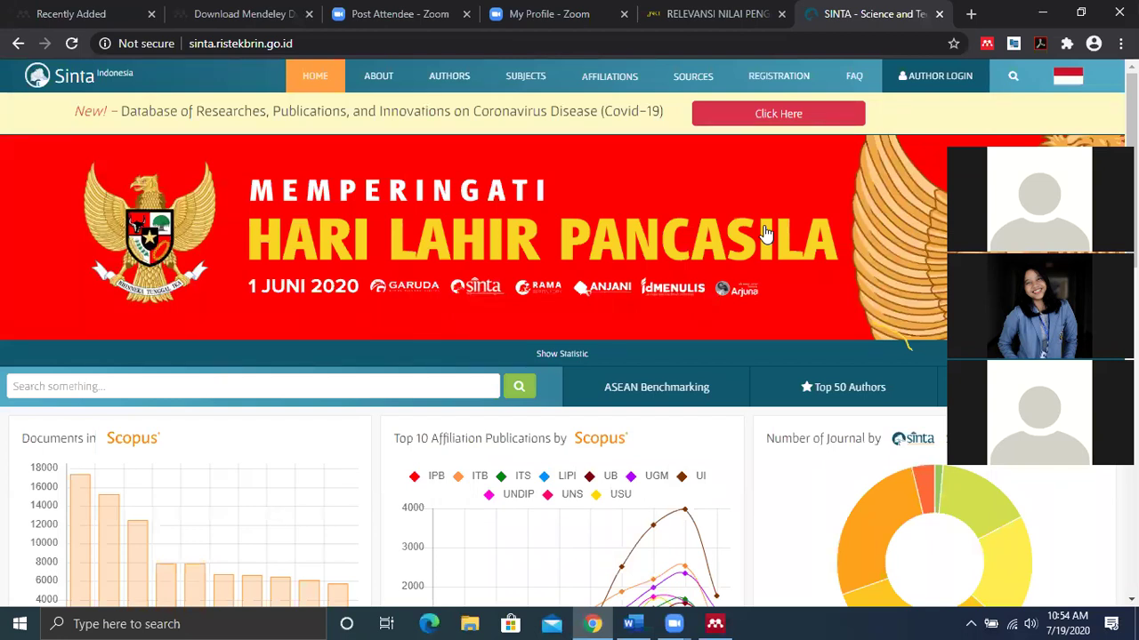
{"action": "mouse_move", "coordinate": [693, 76]}
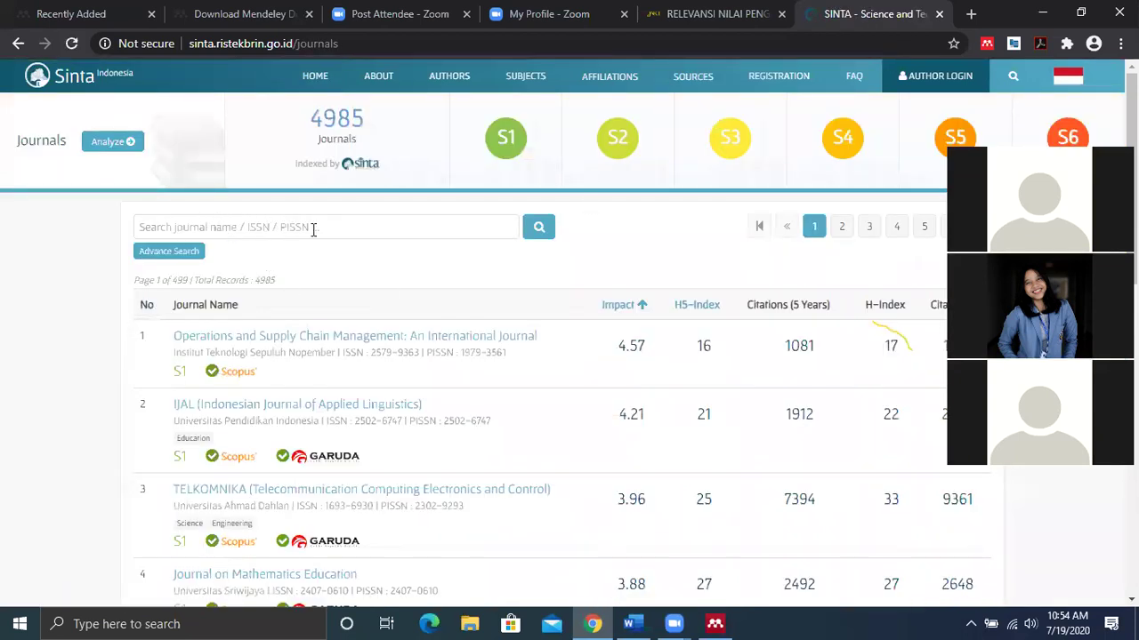
{"action": "left_click", "coordinate": [326, 228]}
{"action": "left_click", "coordinate": [64, 234]}
{"action": "mouse_move", "coordinate": [654, 622]}
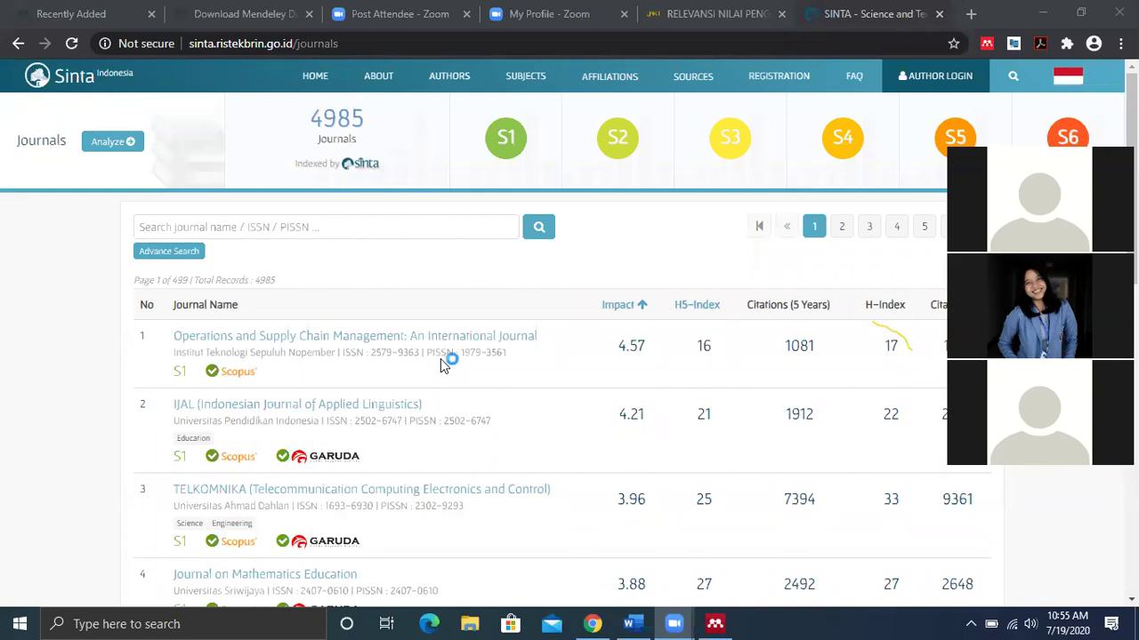
Review the recently added documents in the Mendeley web library and the download page of Mendeley Desktop for Windows
{"action": "left_click", "coordinate": [108, 19]}
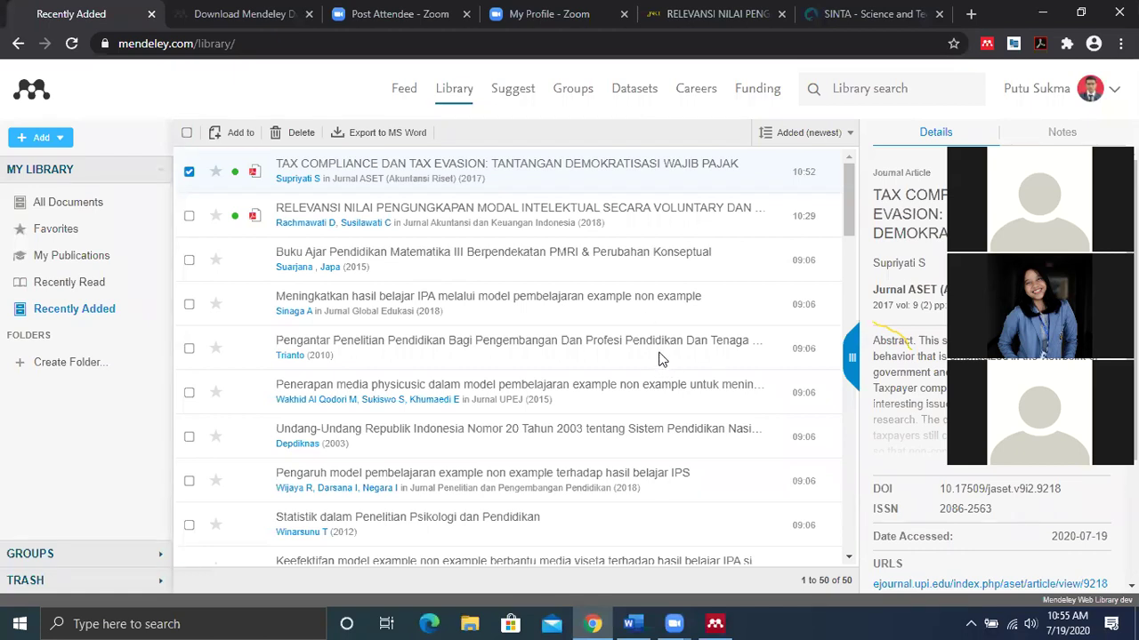
{"action": "left_click", "coordinate": [229, 27]}
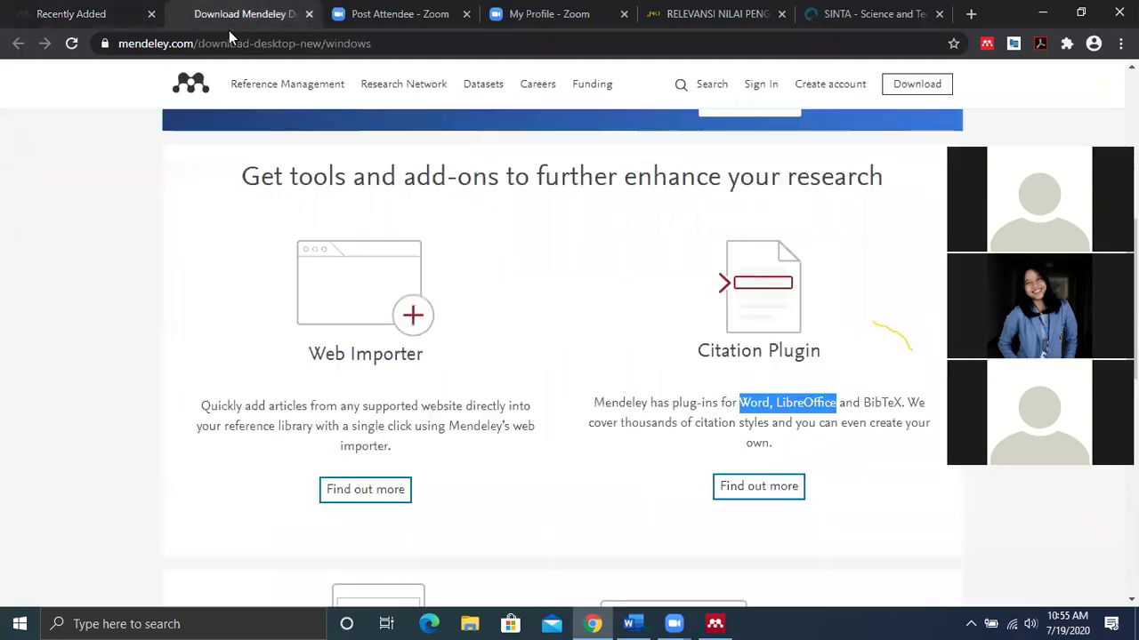
{"action": "scroll", "coordinate": [498, 376], "scroll_direction": "up", "scroll_amount": 4}
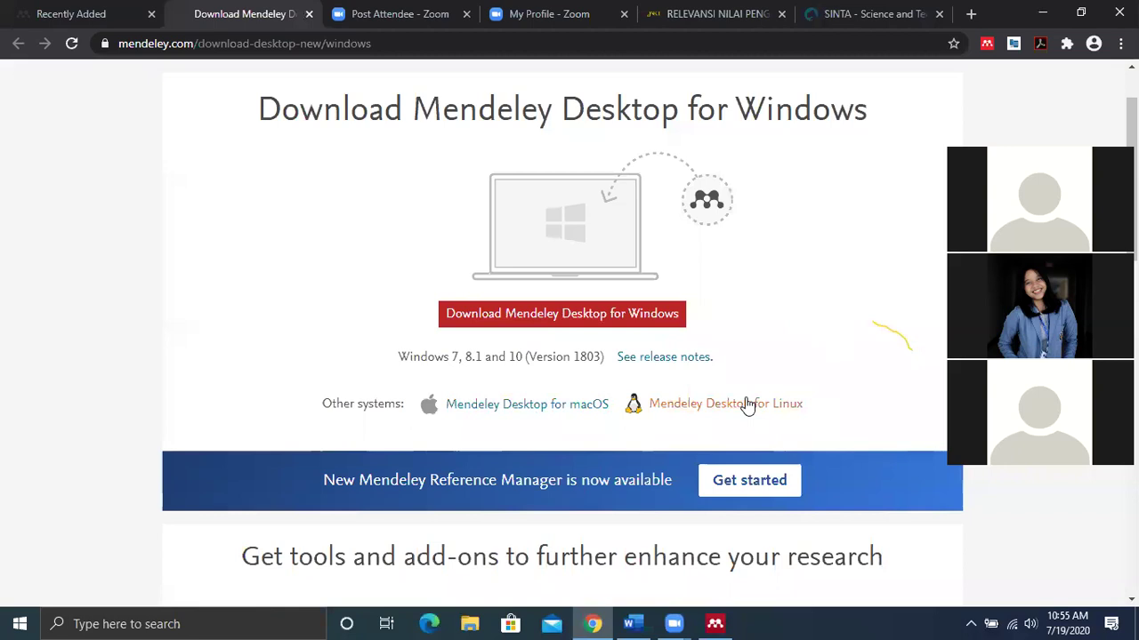
{"action": "scroll", "coordinate": [147, 373], "scroll_direction": "down", "scroll_amount": 2}
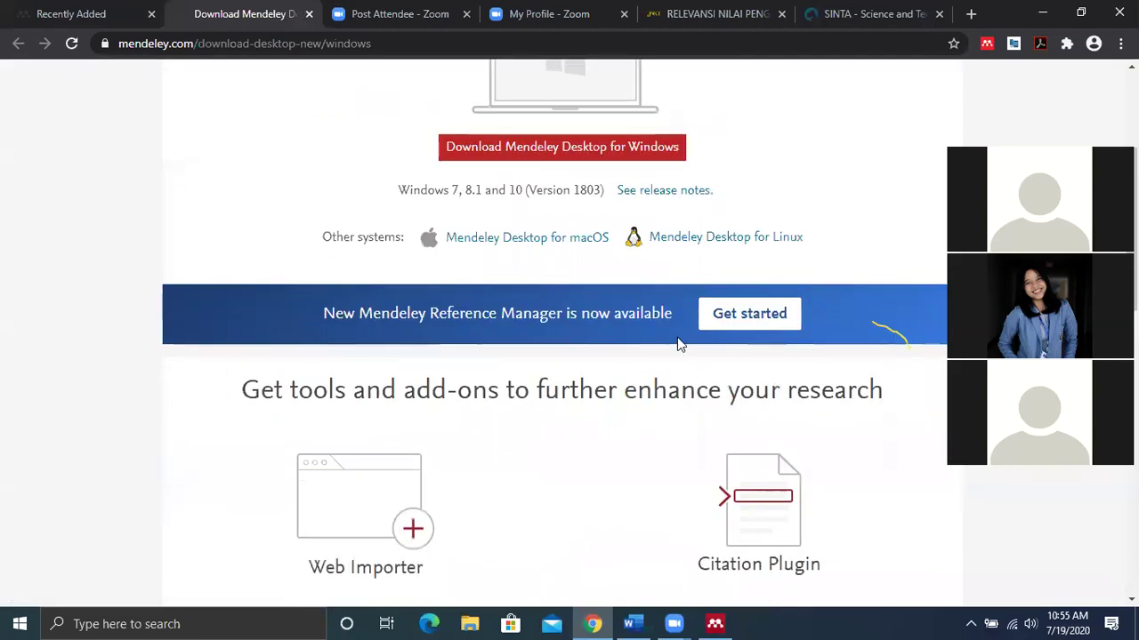
{"action": "scroll", "coordinate": [623, 258], "scroll_direction": "up", "scroll_amount": 3}
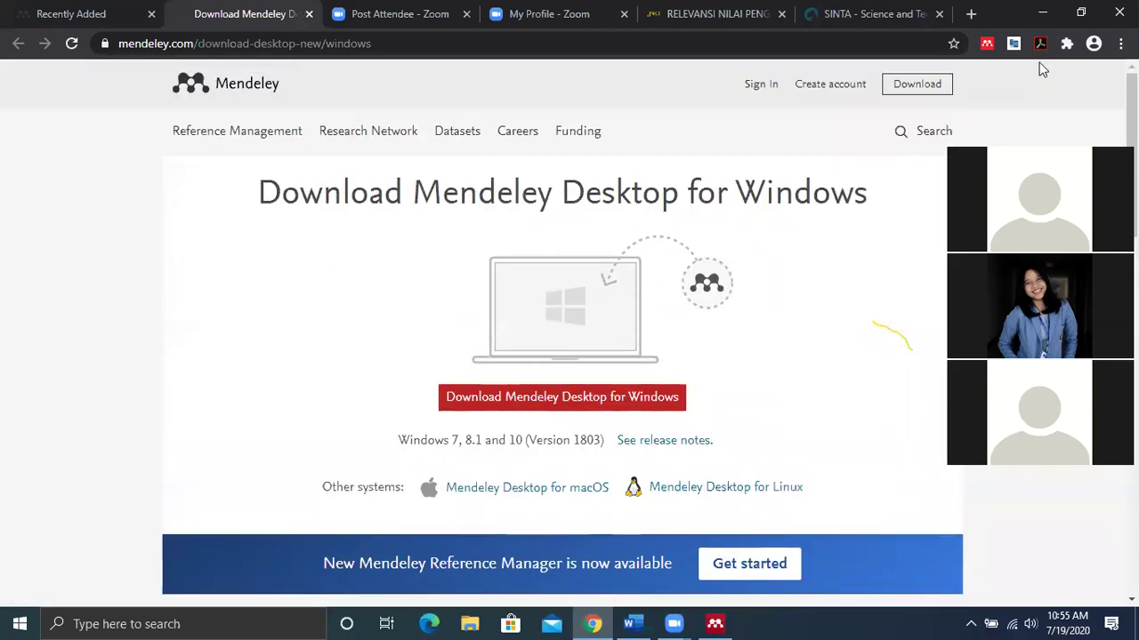
Show the Mendeley Desktop shortcut on the Windows desktop and the program's library, and return to the download page in Chrome
{"action": "left_click", "coordinate": [1045, 26]}
{"action": "left_click", "coordinate": [1045, 24]}
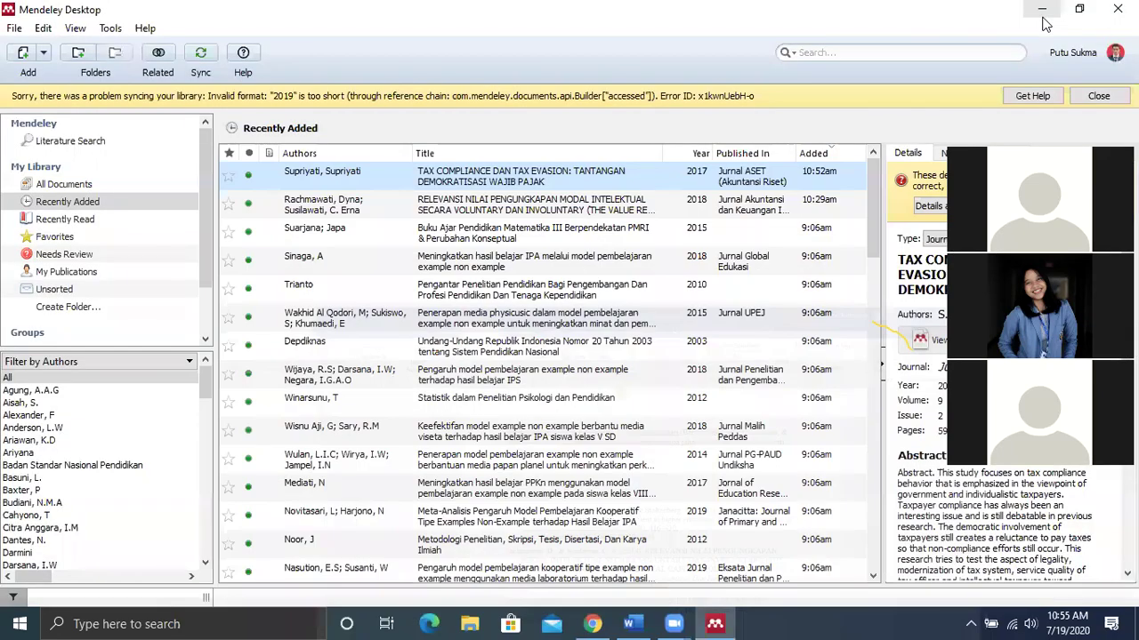
{"action": "left_click", "coordinate": [1044, 20]}
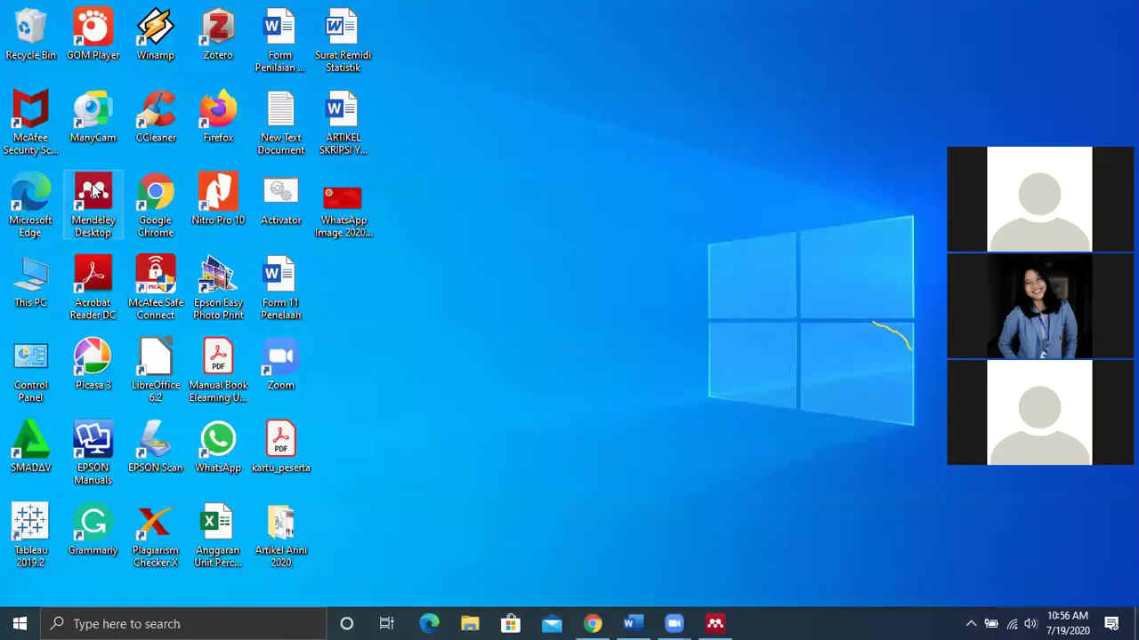
{"action": "left_click", "coordinate": [714, 623]}
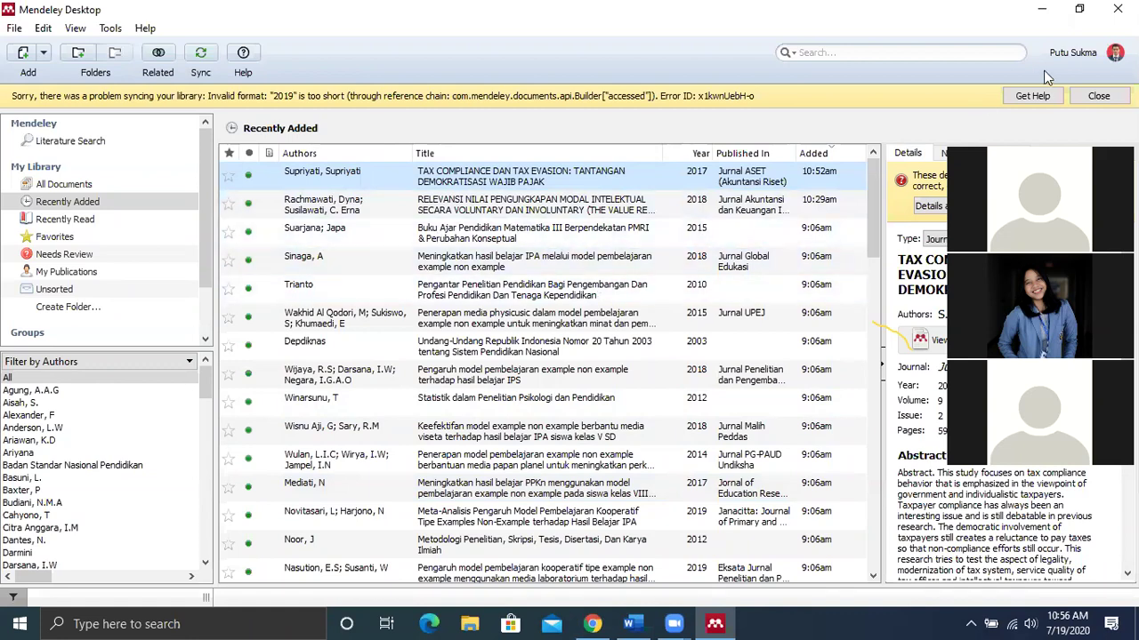
{"action": "left_click", "coordinate": [1041, 9]}
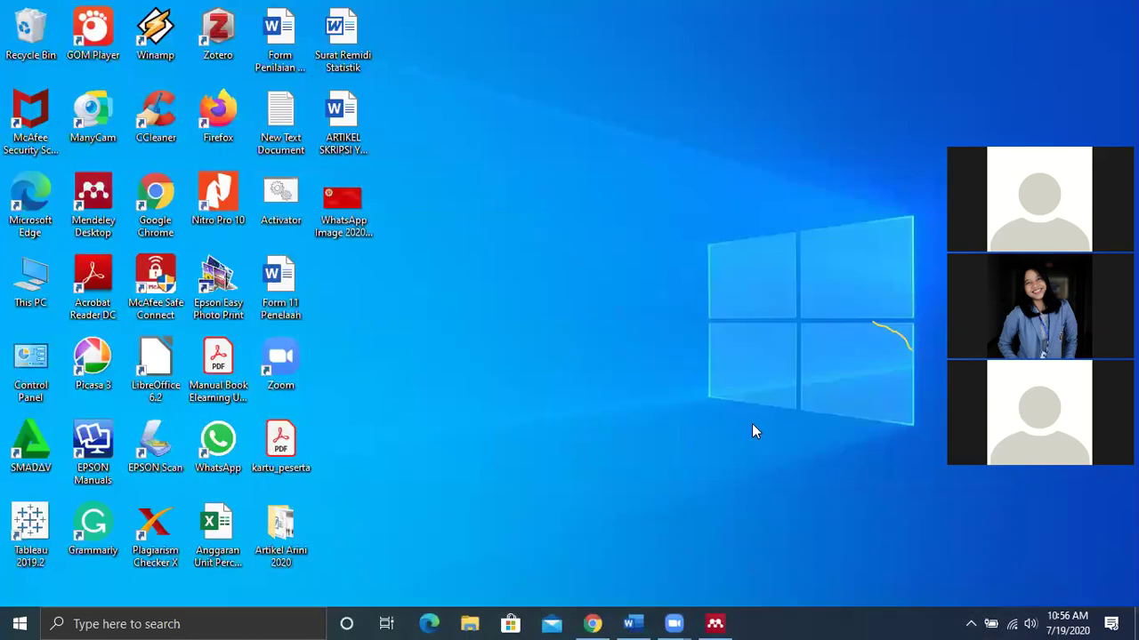
{"action": "left_click", "coordinate": [592, 624]}
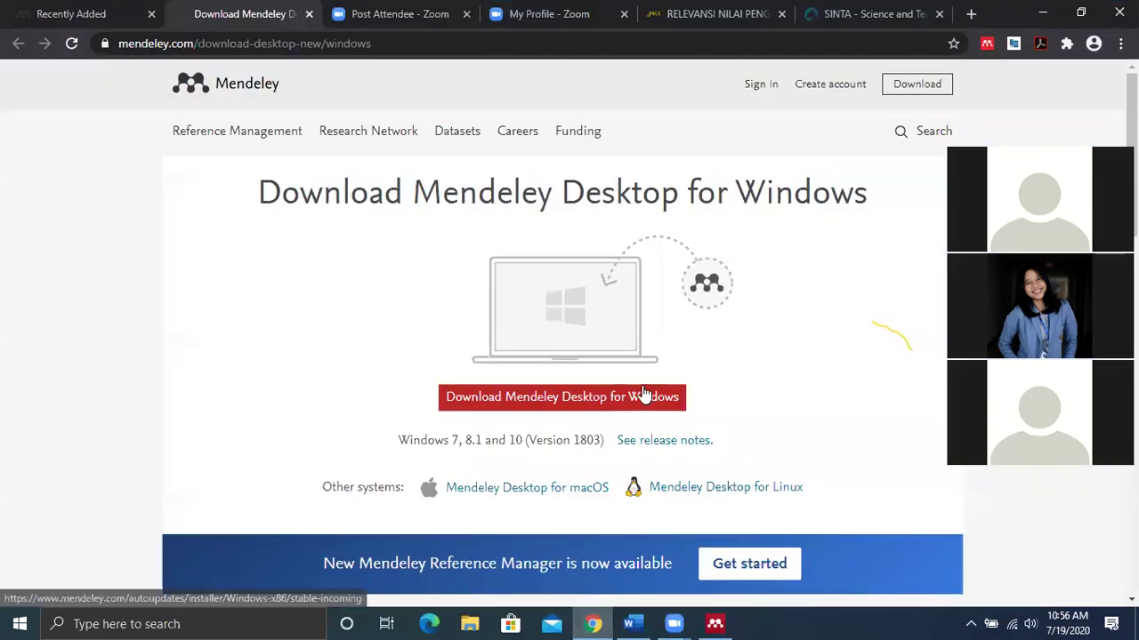
Review the Web Importer and Citation Plugin add-ons, the Mendeley citation tools in Word and the library in Mendeley Desktop, ending back in Chrome
{"action": "scroll", "coordinate": [645, 394], "scroll_direction": "down", "scroll_amount": 5}
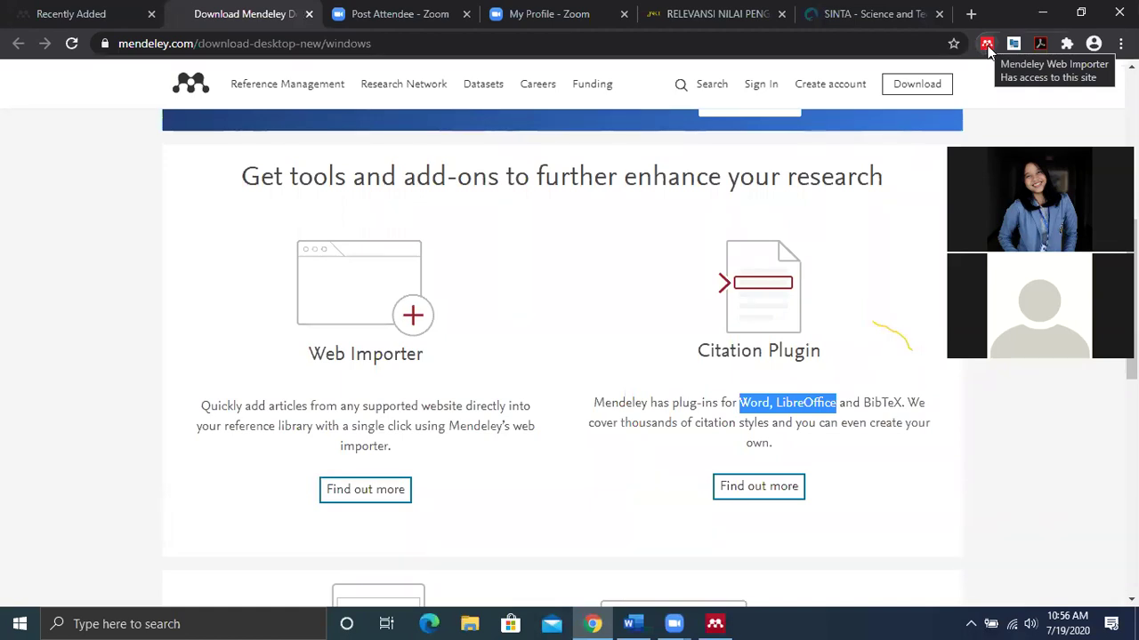
{"action": "left_click", "coordinate": [572, 279]}
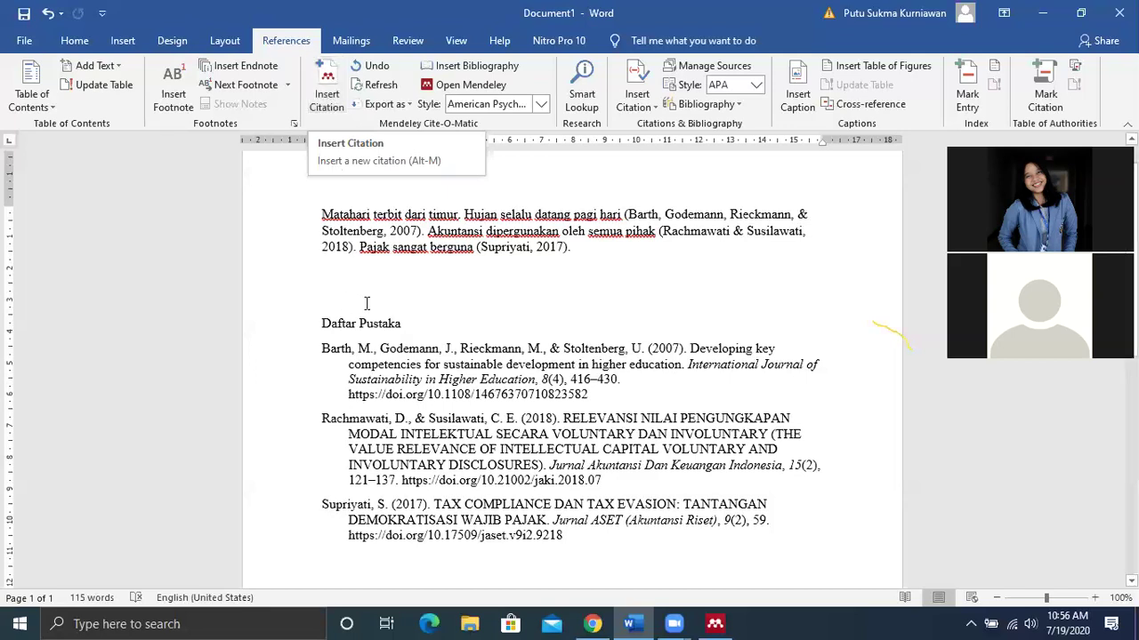
{"action": "left_click", "coordinate": [331, 100]}
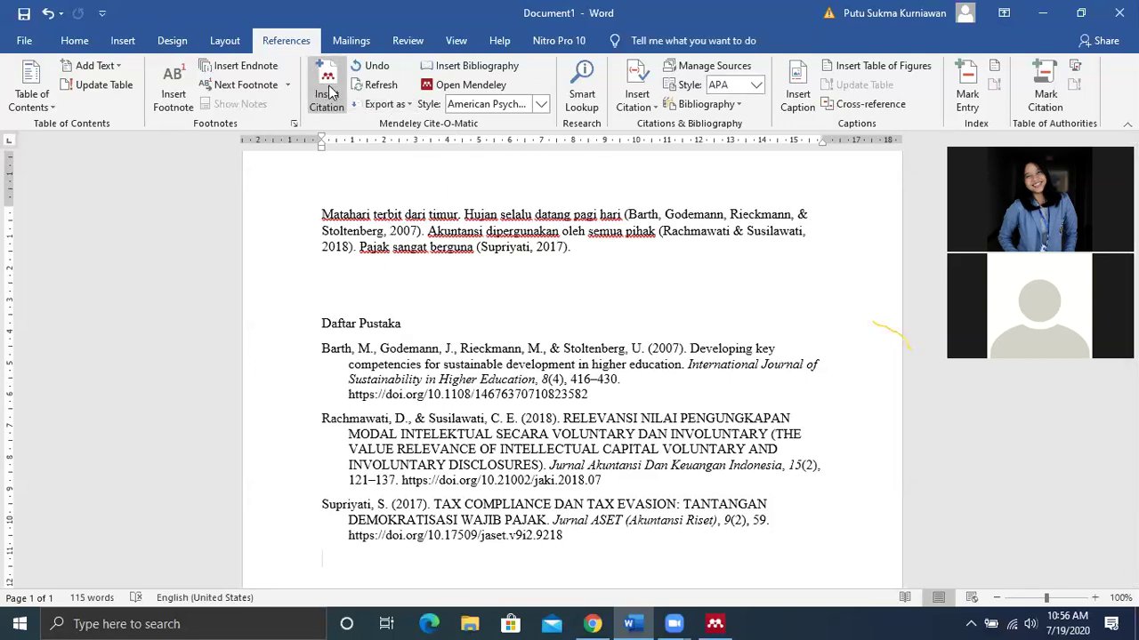
{"action": "left_click", "coordinate": [1045, 13]}
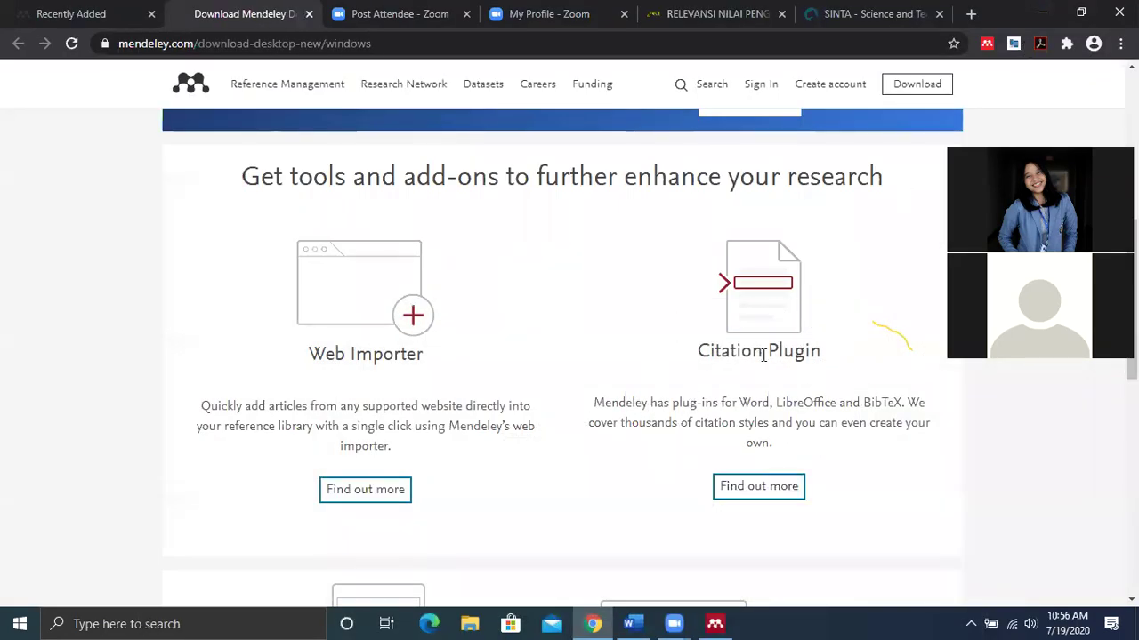
{"action": "left_click", "coordinate": [714, 622]}
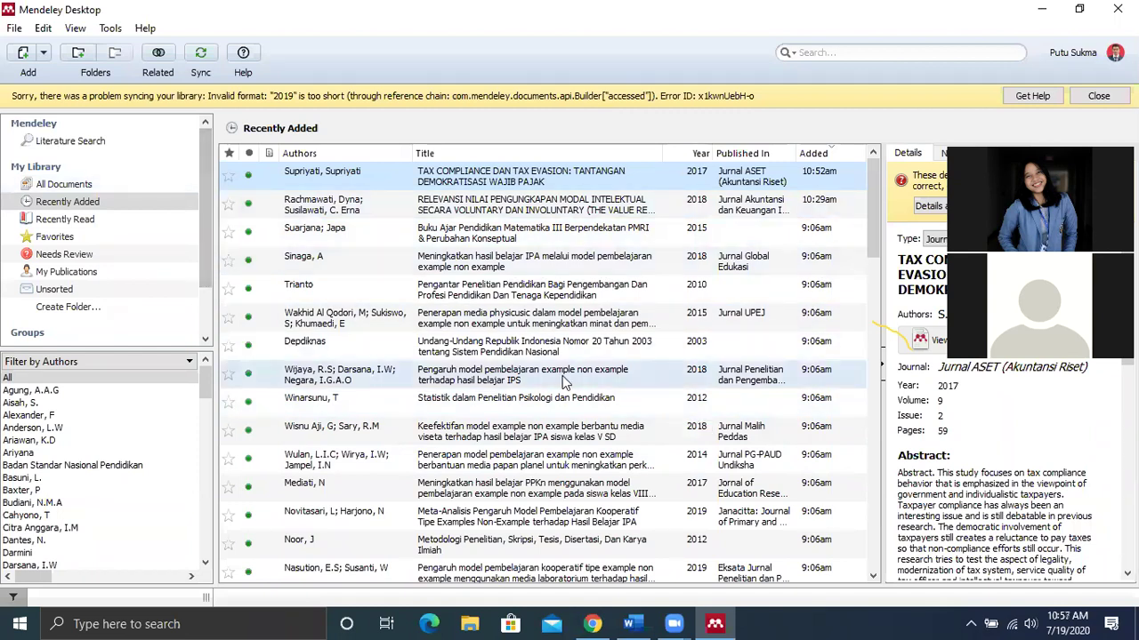
{"action": "left_click", "coordinate": [643, 624]}
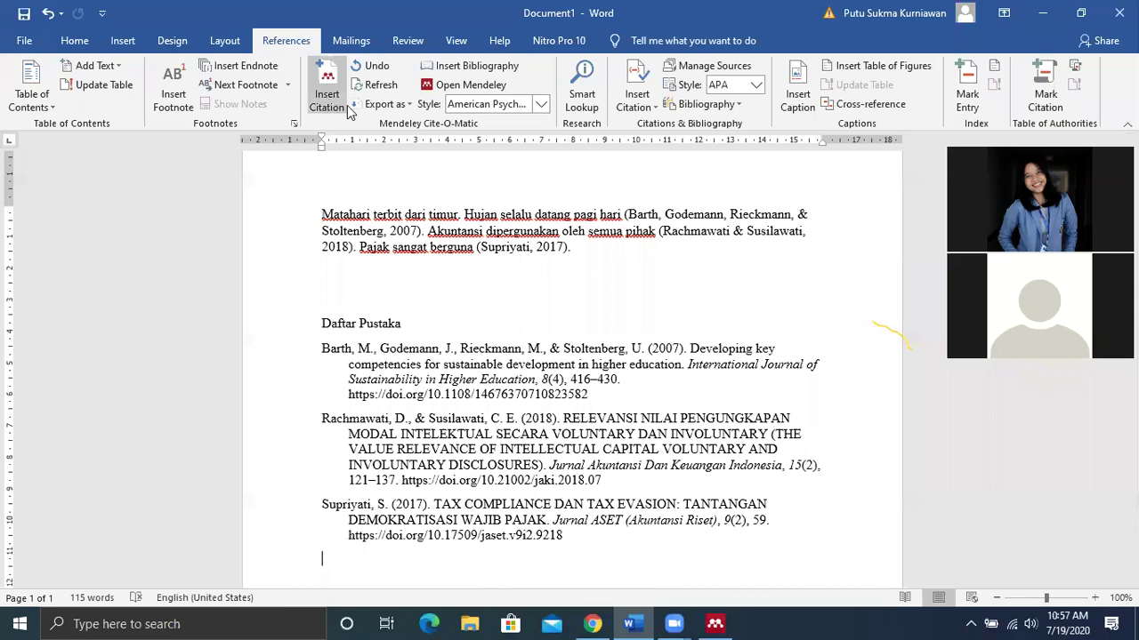
{"action": "left_click", "coordinate": [1042, 13]}
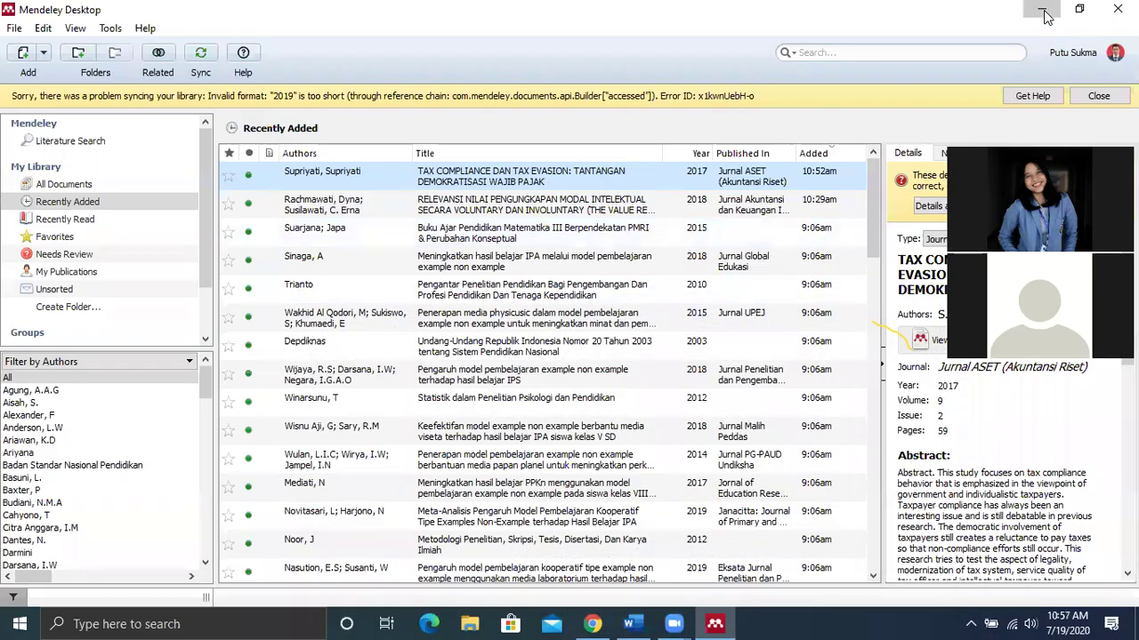
{"action": "left_click", "coordinate": [1044, 13]}
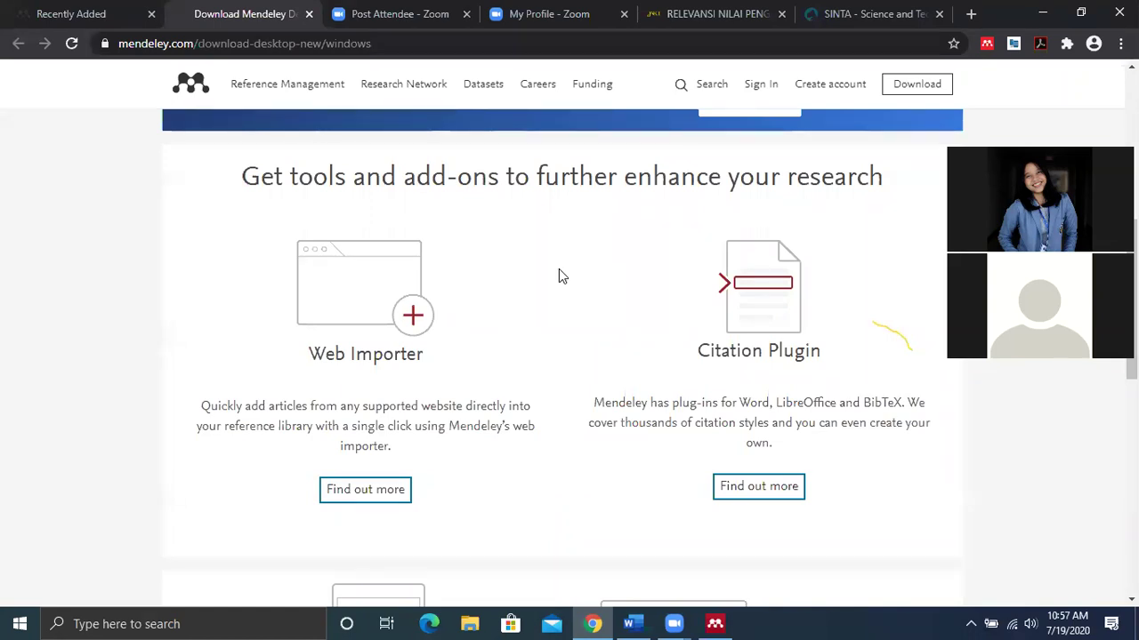
Review the route from the SINTA journal list through the Mendeley web library to the library synchronization command in Mendeley Desktop
{"action": "left_click", "coordinate": [834, 28]}
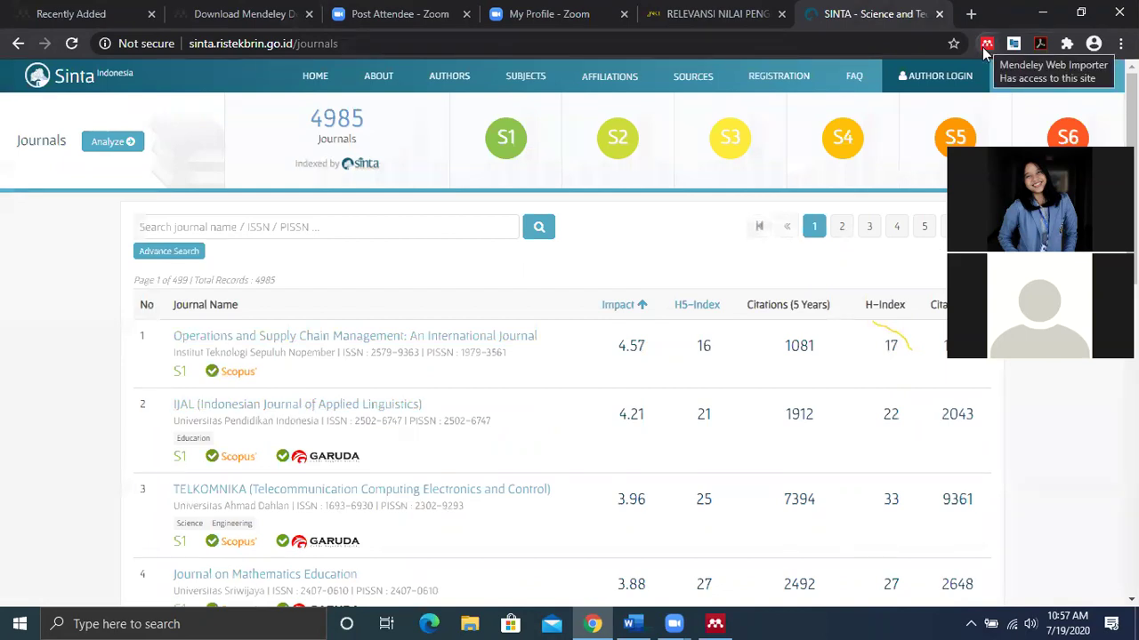
{"action": "left_click", "coordinate": [97, 17]}
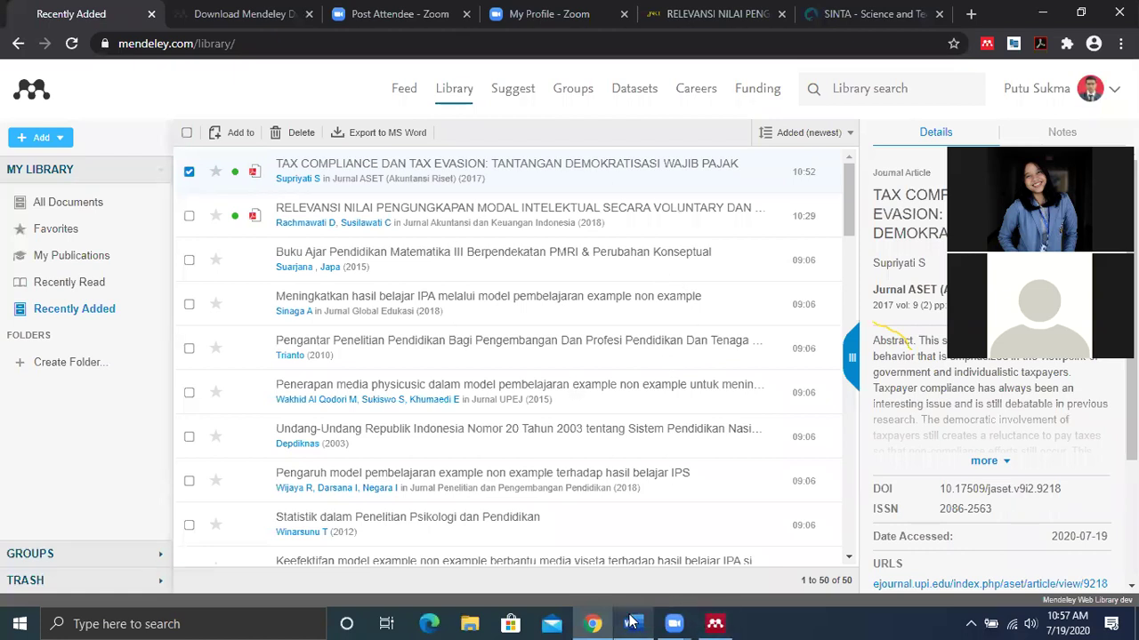
{"action": "left_click", "coordinate": [714, 623]}
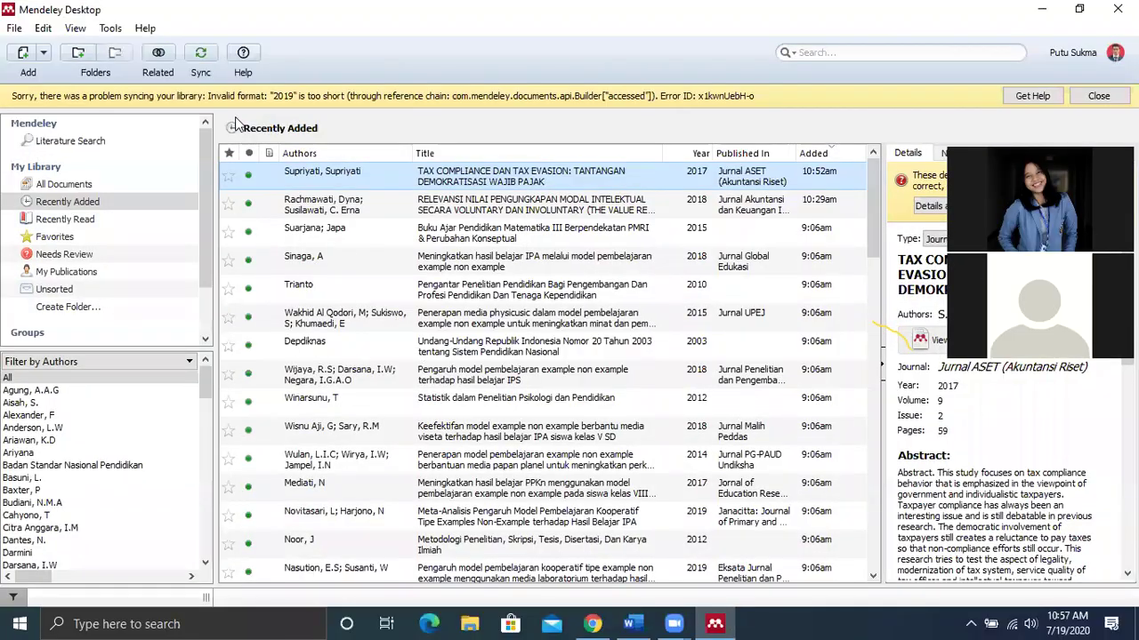
{"action": "left_click", "coordinate": [202, 57]}
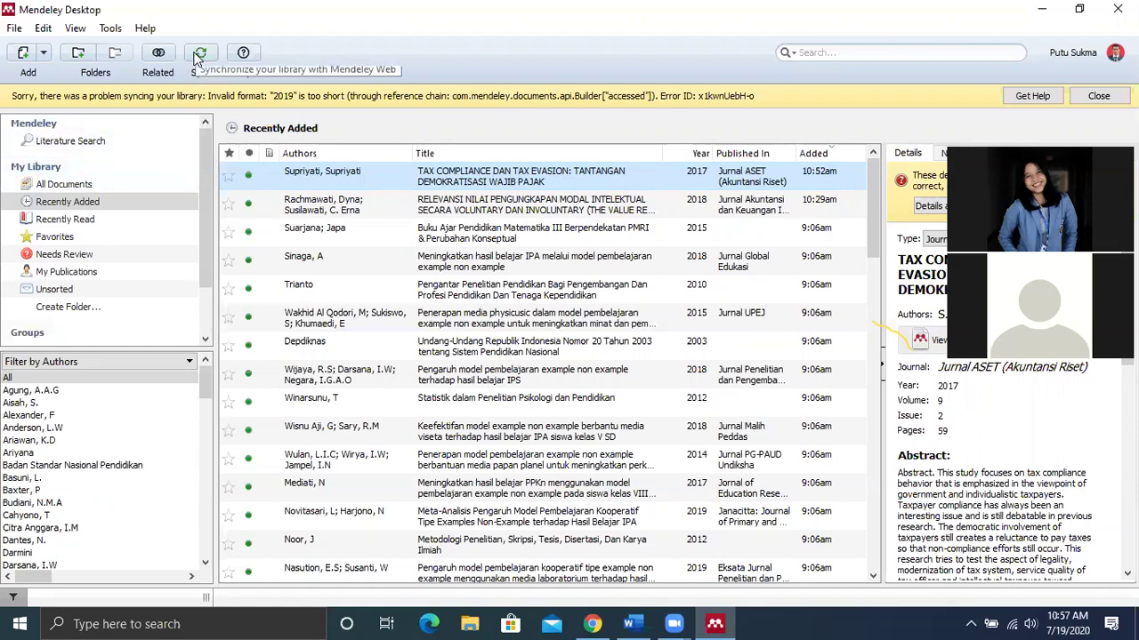
{"action": "left_click", "coordinate": [609, 623]}
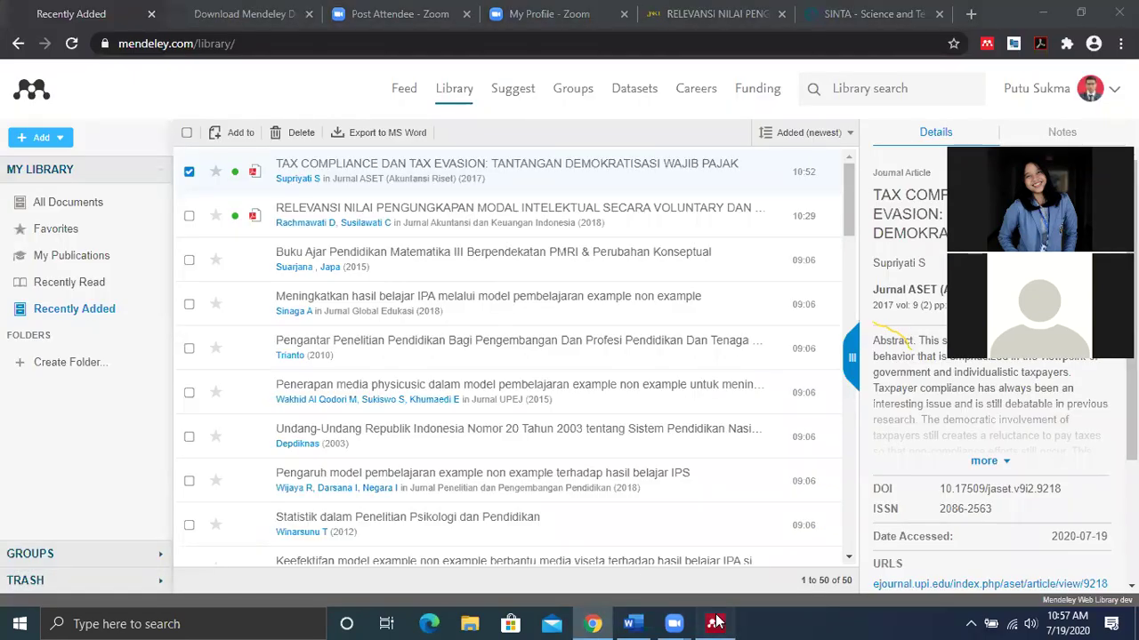
{"action": "left_click", "coordinate": [715, 624]}
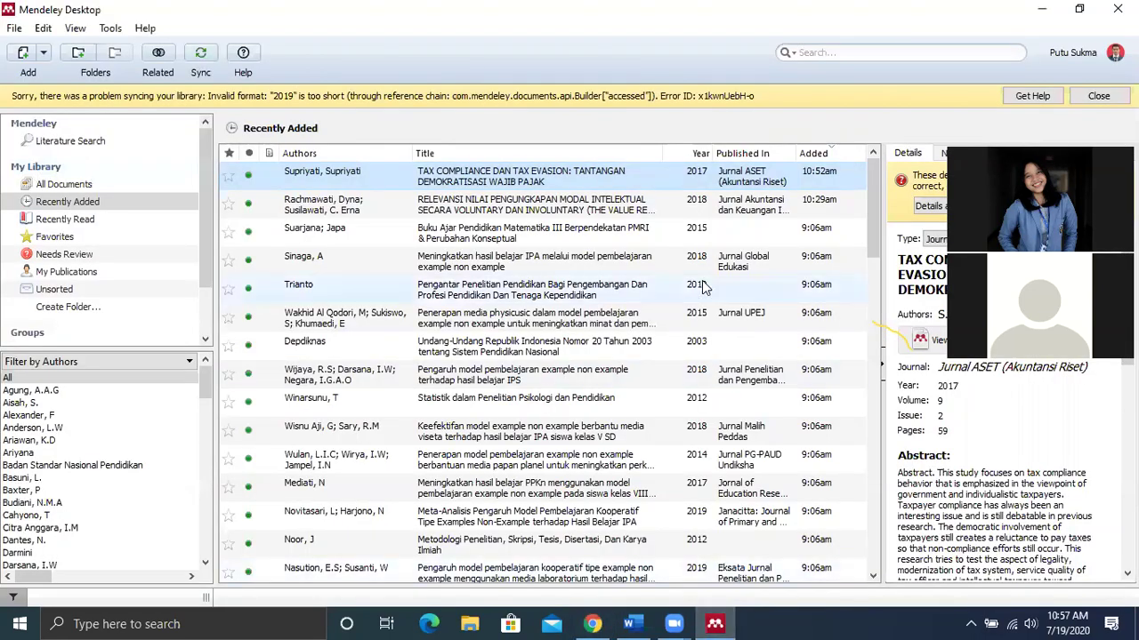
Switch to the Word document to view its citations and bibliography, and return to the SINTA journal list in Chrome
{"action": "left_click", "coordinate": [628, 624]}
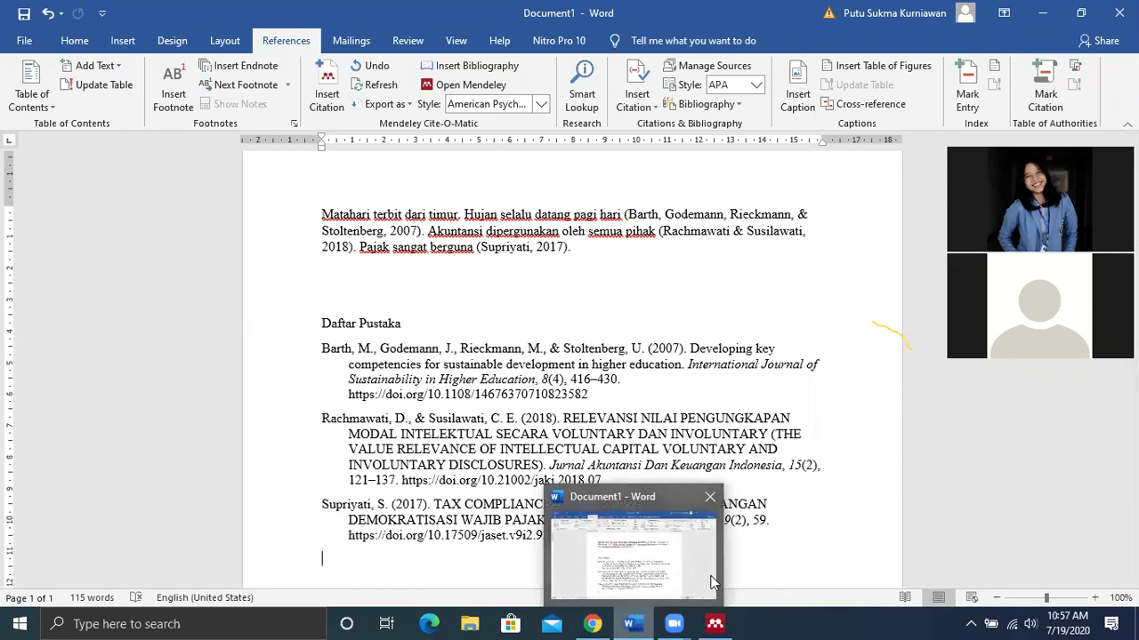
{"action": "mouse_move", "coordinate": [715, 623]}
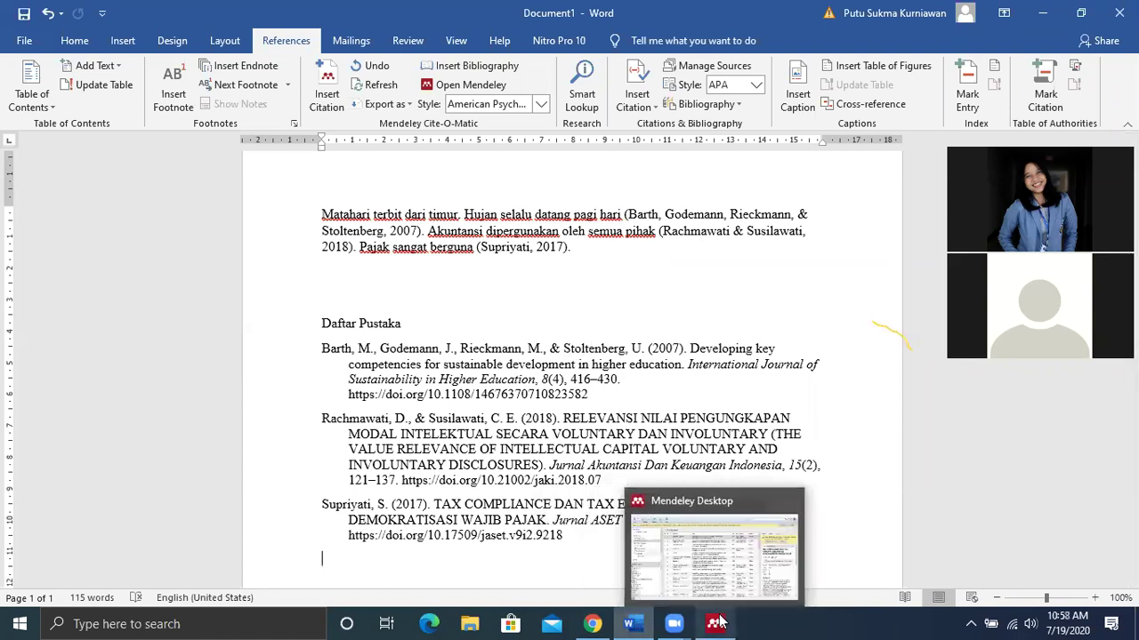
{"action": "left_click", "coordinate": [592, 624]}
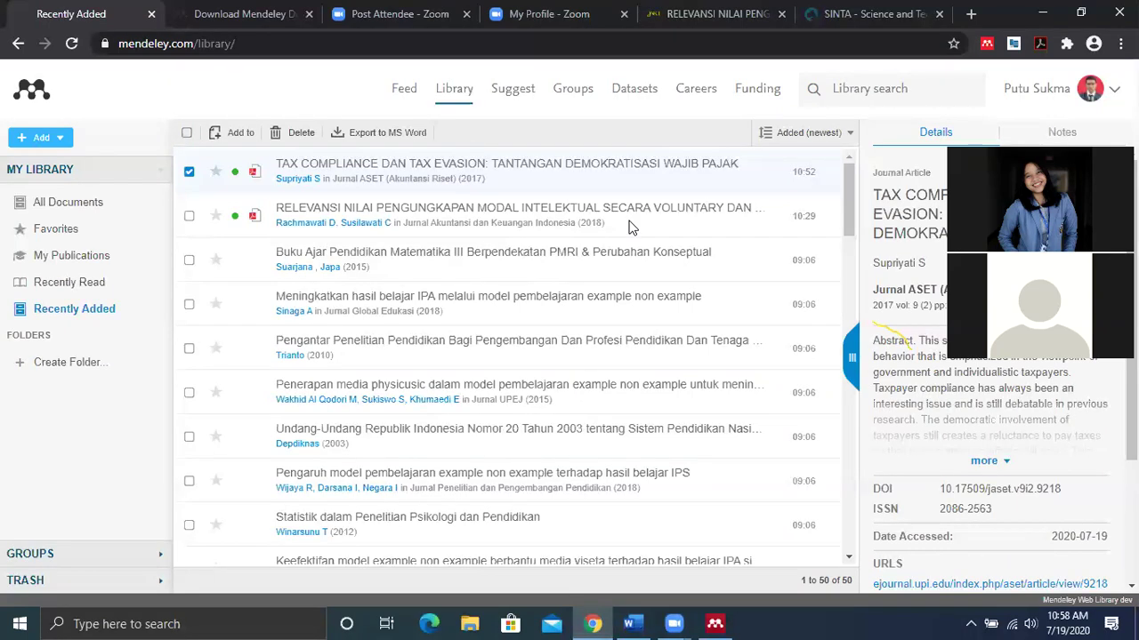
{"action": "left_click", "coordinate": [846, 14]}
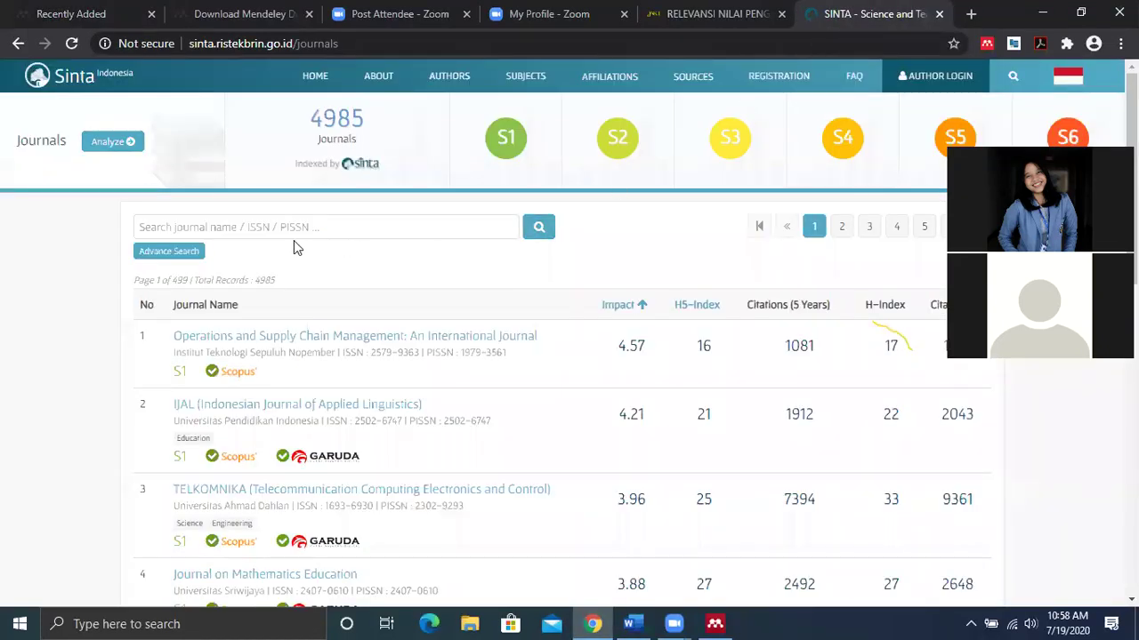